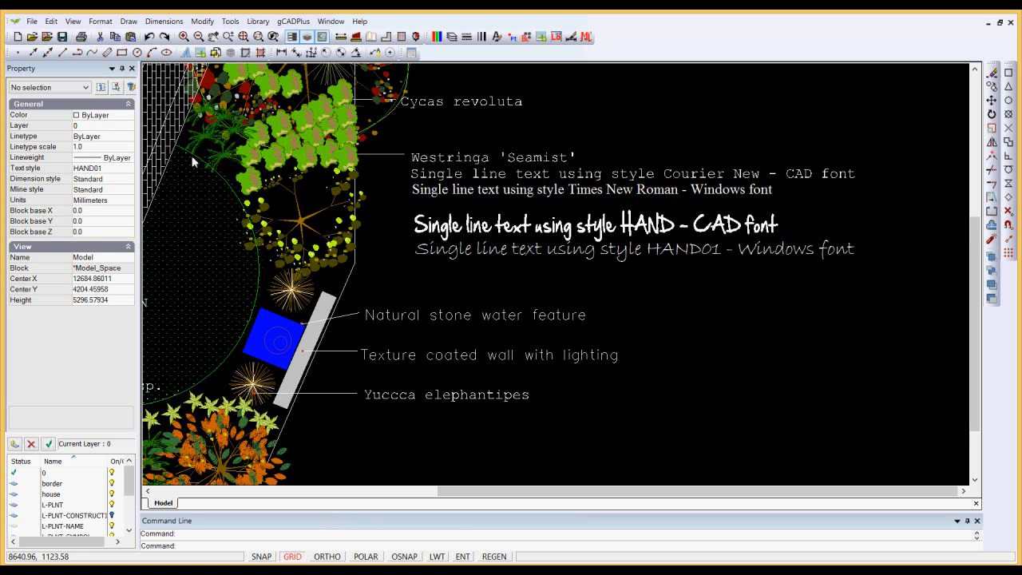
{"action": "left_click", "coordinate": [128, 21]}
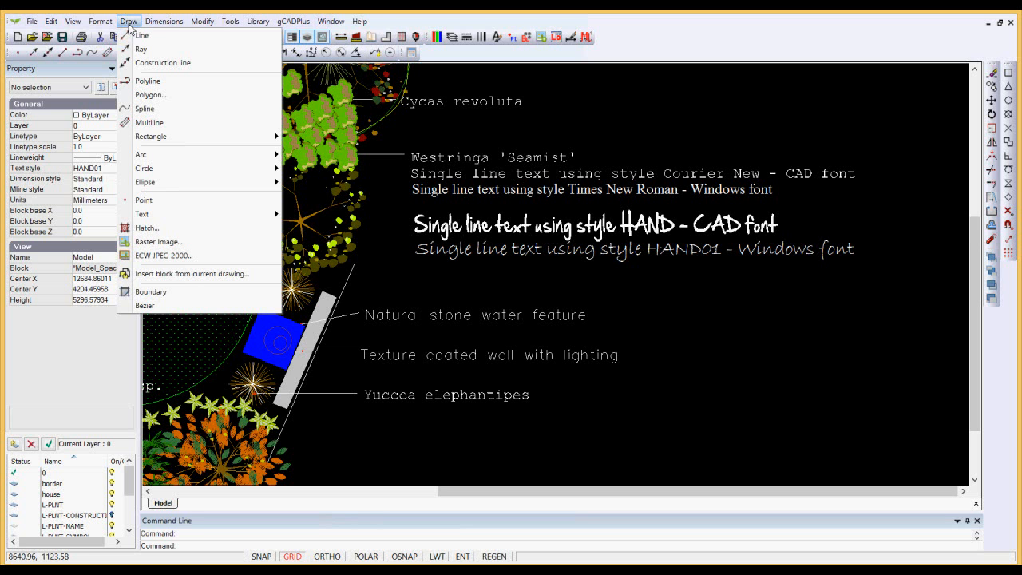
{"action": "mouse_move", "coordinate": [157, 221]}
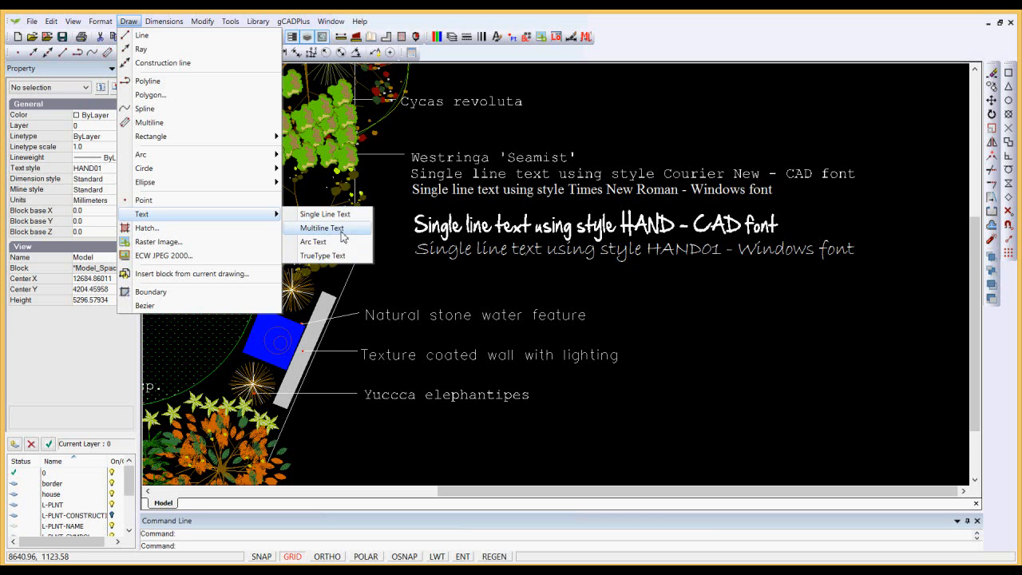
{"action": "left_click", "coordinate": [389, 278]}
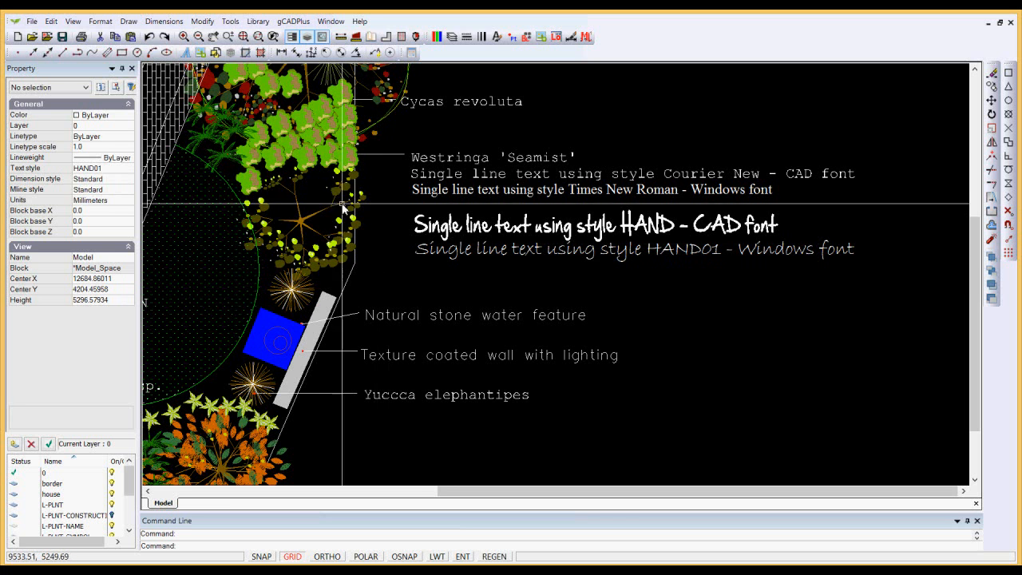
Browse the fonts available for the Courier New text style without changing its font, and make that style current.
{"action": "left_click", "coordinate": [99, 24]}
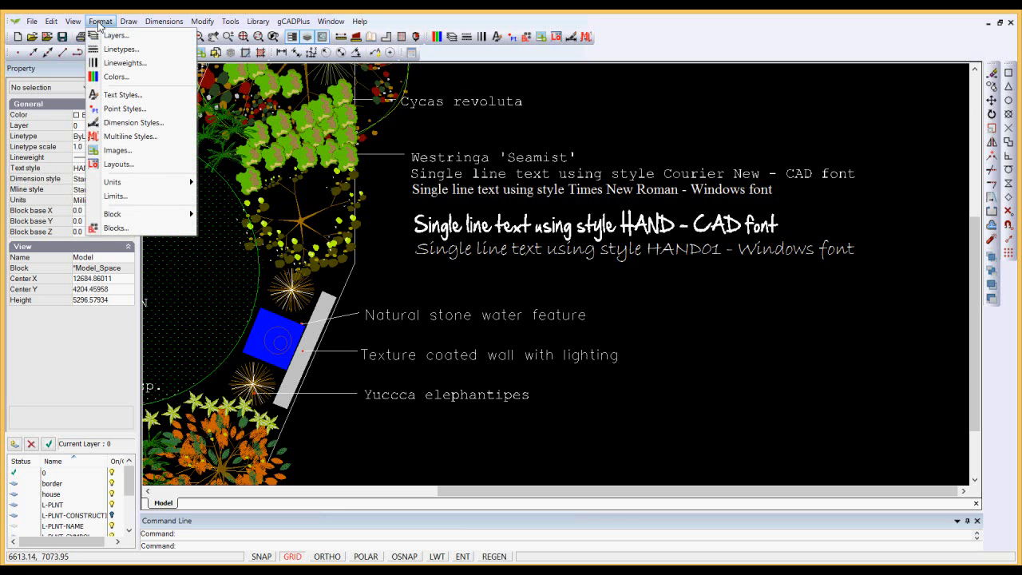
{"action": "left_click", "coordinate": [123, 95]}
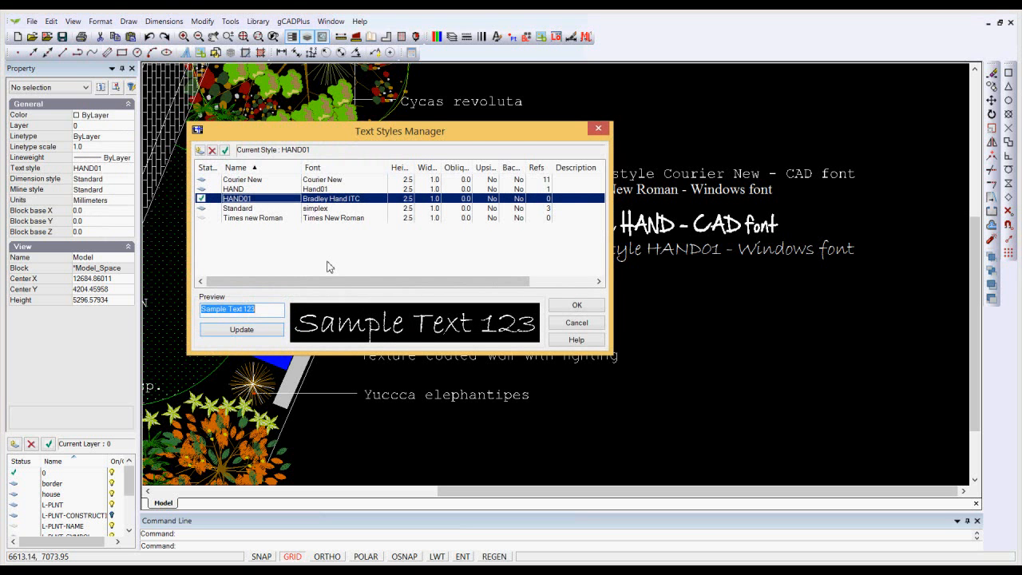
{"action": "left_click", "coordinate": [262, 180]}
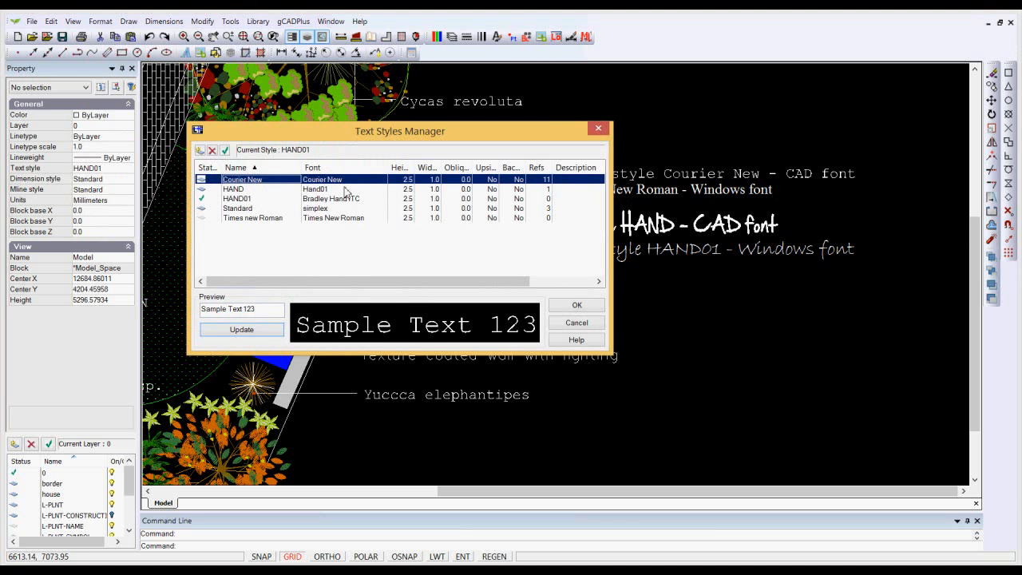
{"action": "left_click", "coordinate": [370, 185]}
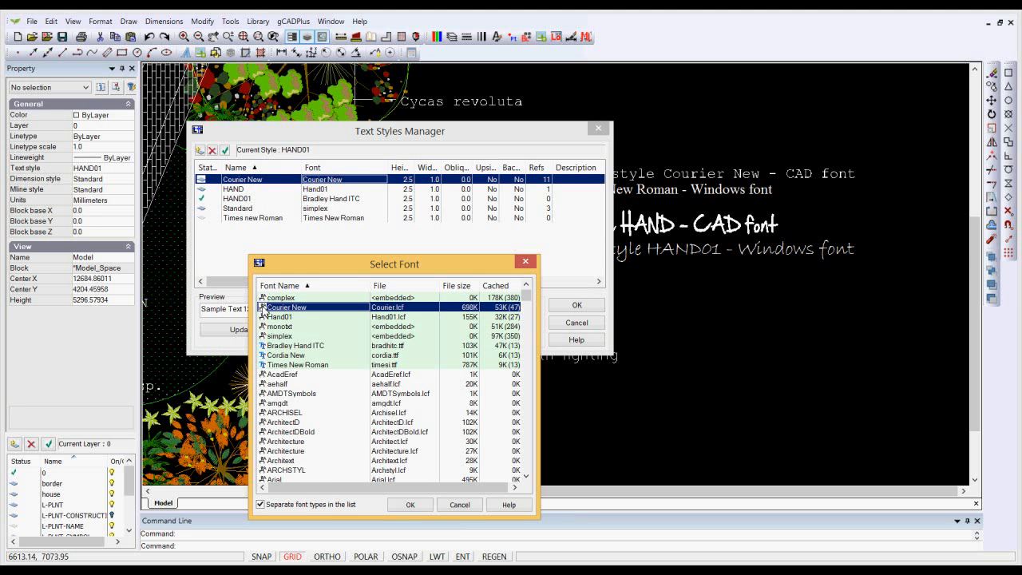
{"action": "left_click_drag", "start_coordinate": [526, 299], "coordinate": [527, 344]}
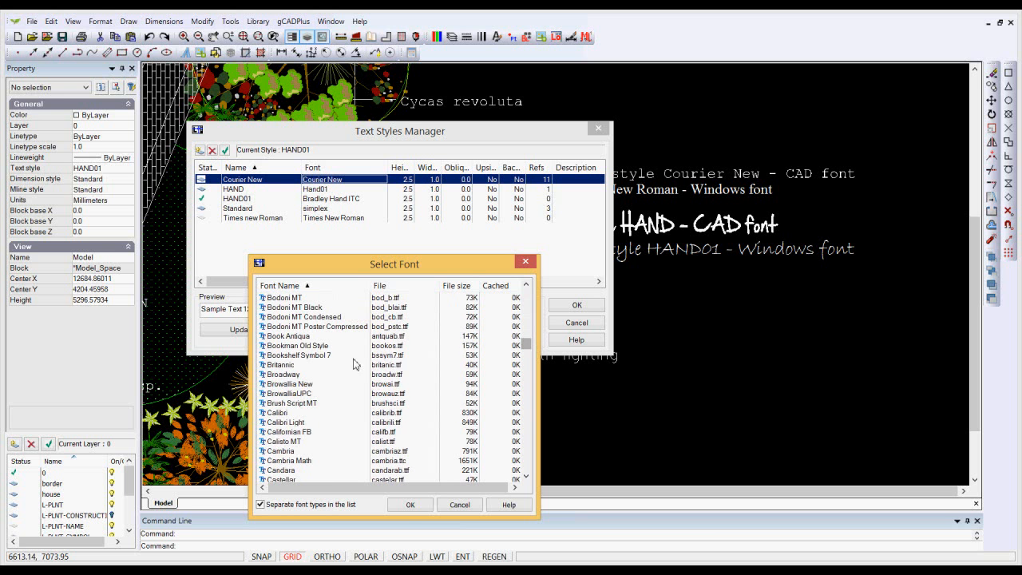
{"action": "left_click_drag", "start_coordinate": [527, 345], "coordinate": [540, 300]}
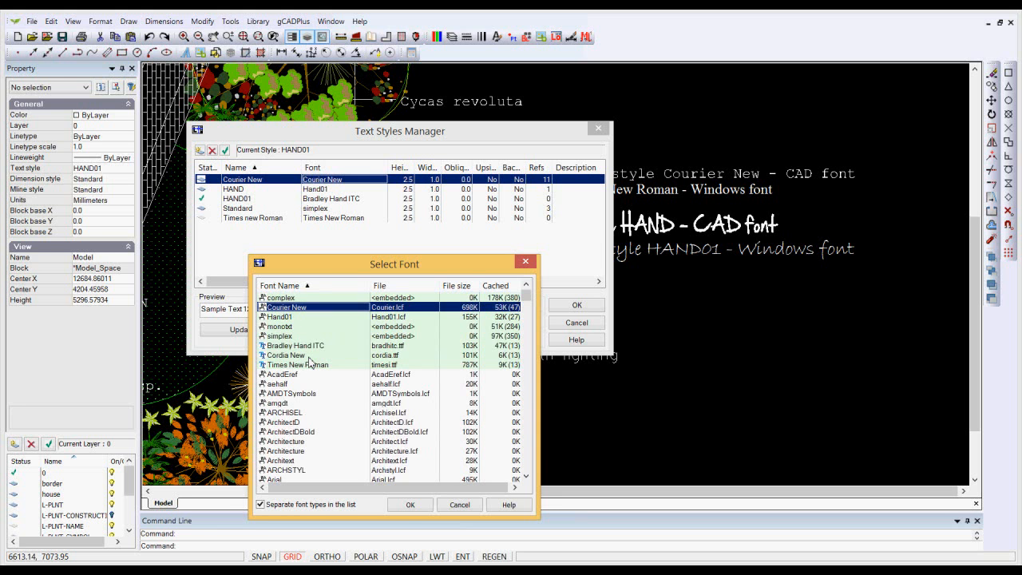
{"action": "left_click", "coordinate": [459, 505]}
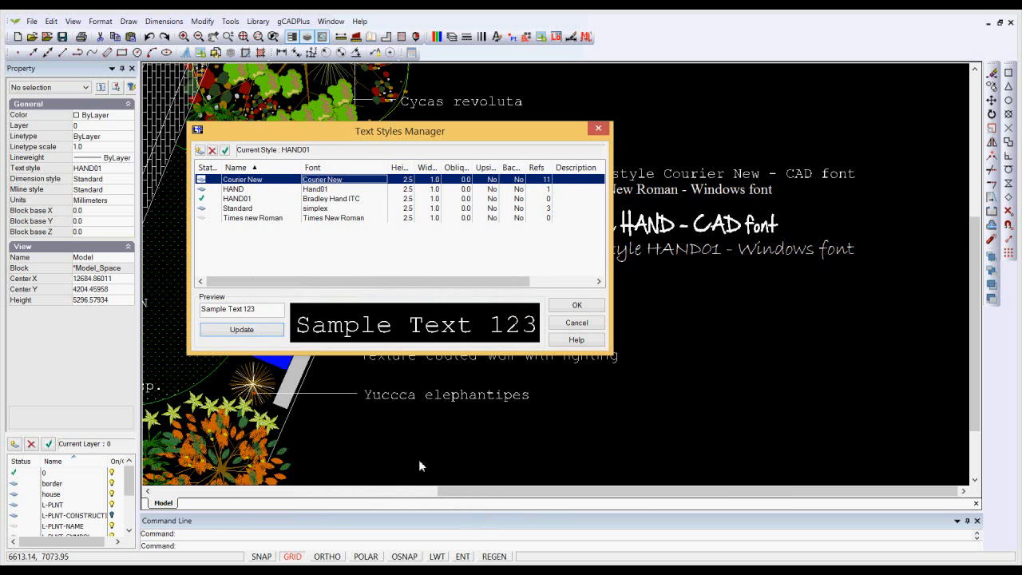
{"action": "left_click", "coordinate": [225, 151]}
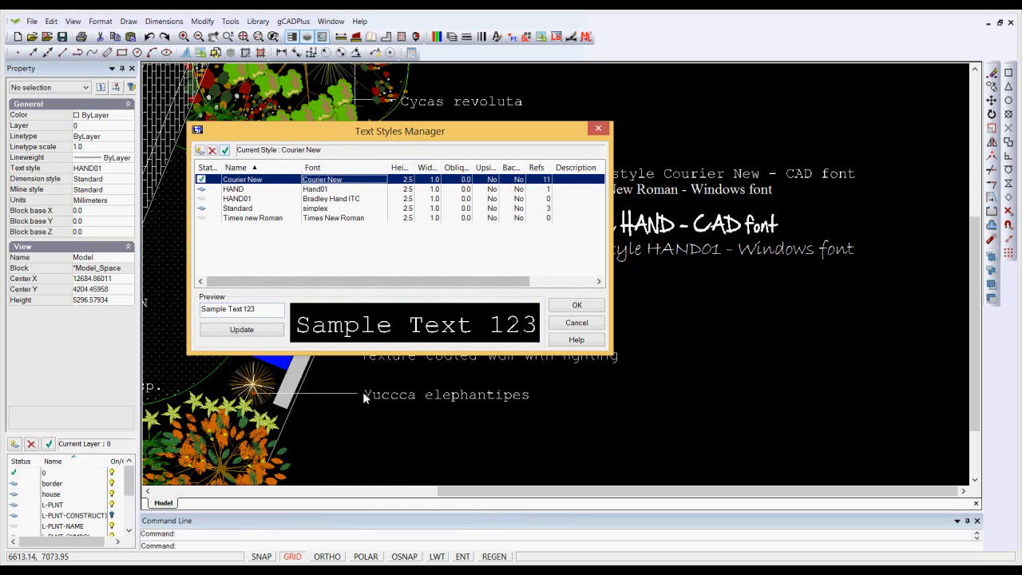
{"action": "left_click", "coordinate": [577, 305]}
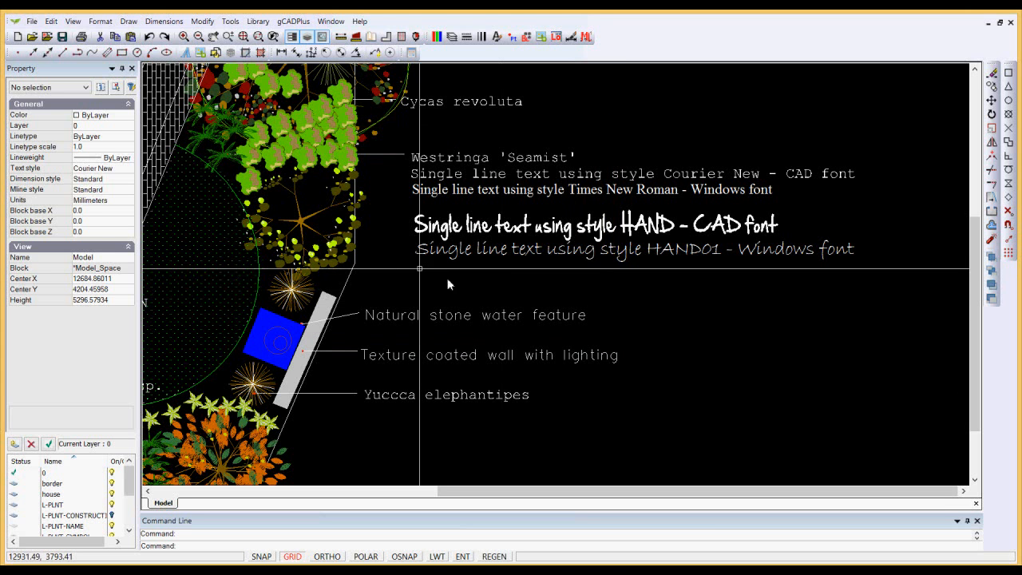
Add the single-line text "this is cad text style Courier new" beside the water feature label, with height 150 and rotation 0.
{"action": "left_click", "coordinate": [128, 22]}
{"action": "mouse_move", "coordinate": [221, 215]}
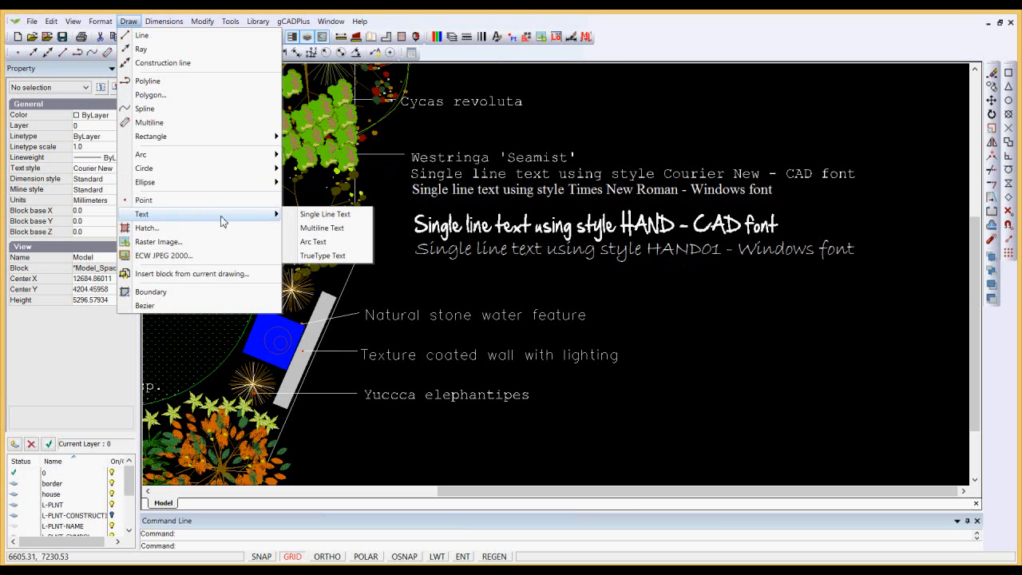
{"action": "left_click", "coordinate": [311, 215]}
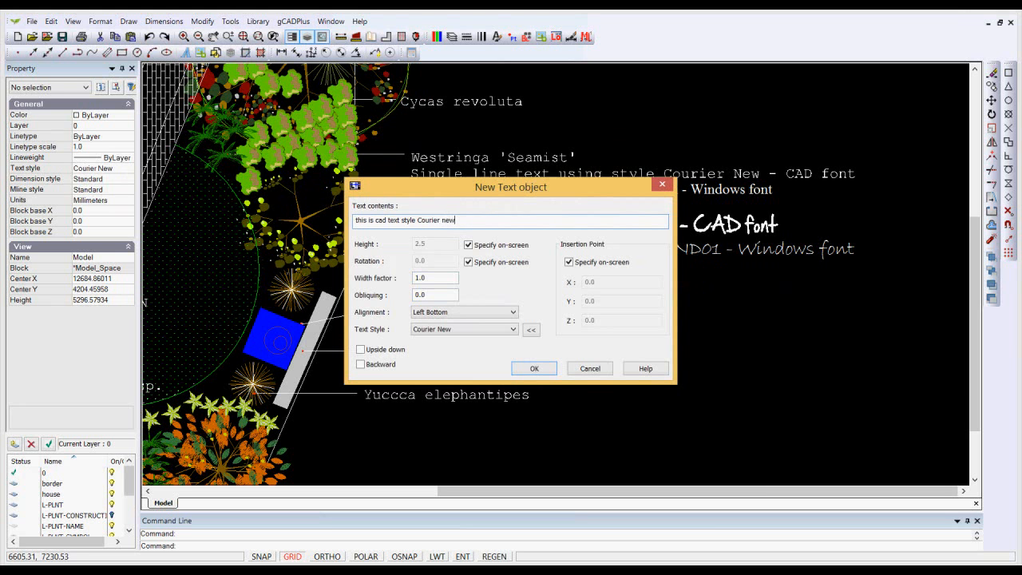
{"action": "left_click", "coordinate": [534, 369]}
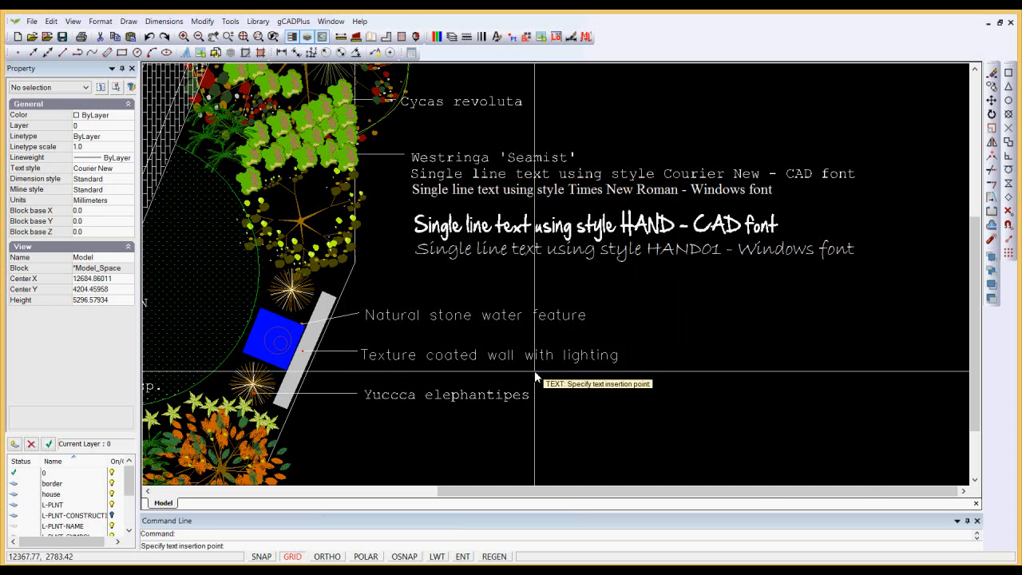
{"action": "left_click", "coordinate": [649, 317]}
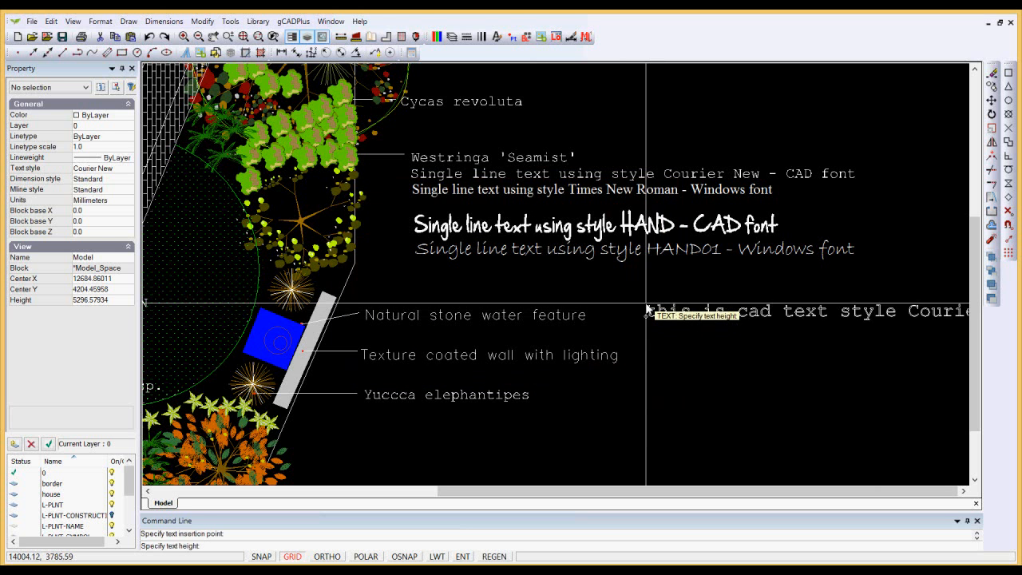
{"action": "type", "text": "1"}
{"action": "key", "text": "Return"}
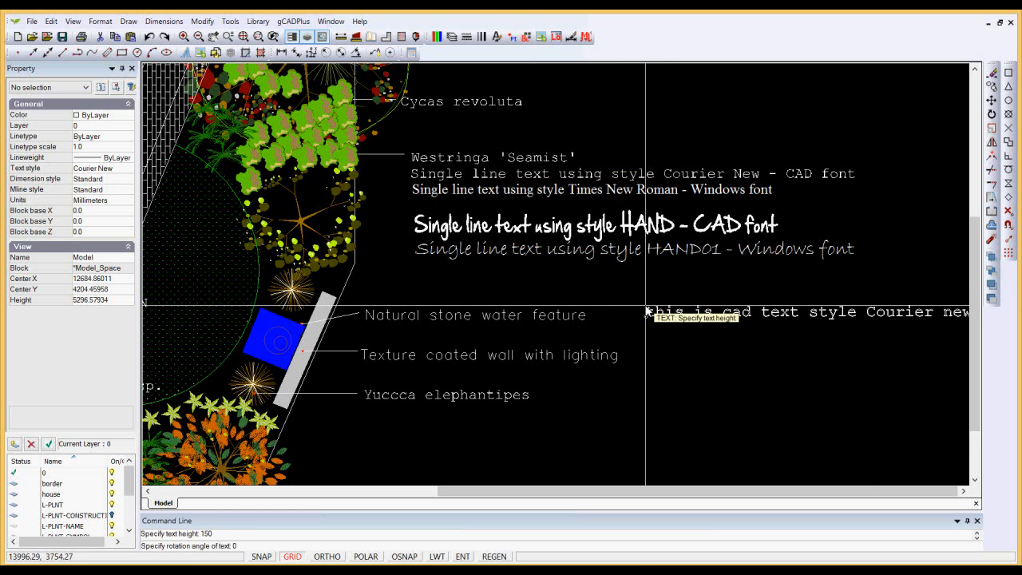
{"action": "type", "text": "0"}
{"action": "key", "text": "Return"}
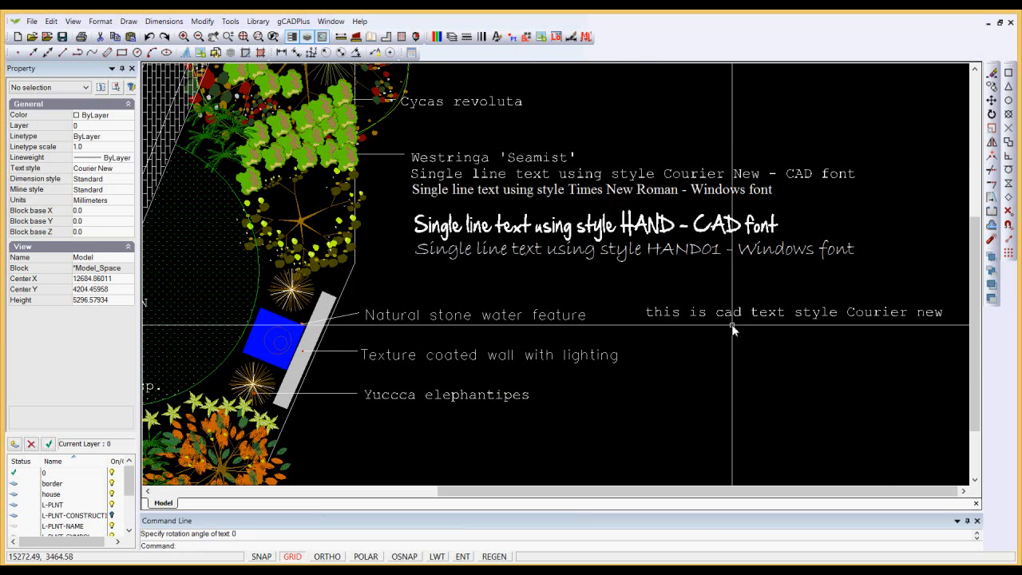
Inspect the object type and properties of the new Courier New text, then clear the selection.
{"action": "scroll", "coordinate": [736, 330], "scroll_direction": "up", "scroll_amount": 2}
{"action": "scroll", "coordinate": [729, 319], "scroll_direction": "up", "scroll_amount": 1}
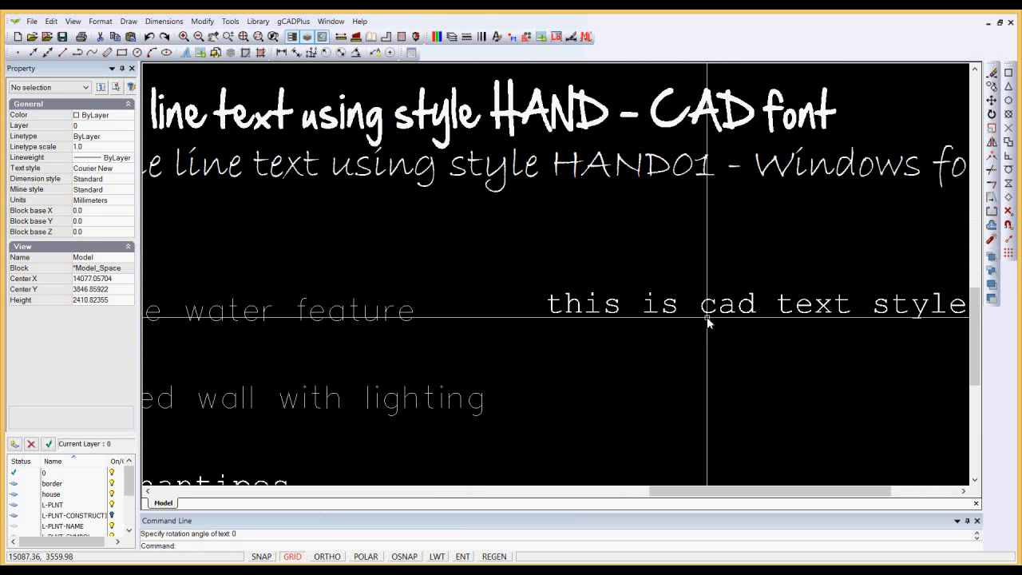
{"action": "left_click", "coordinate": [710, 318]}
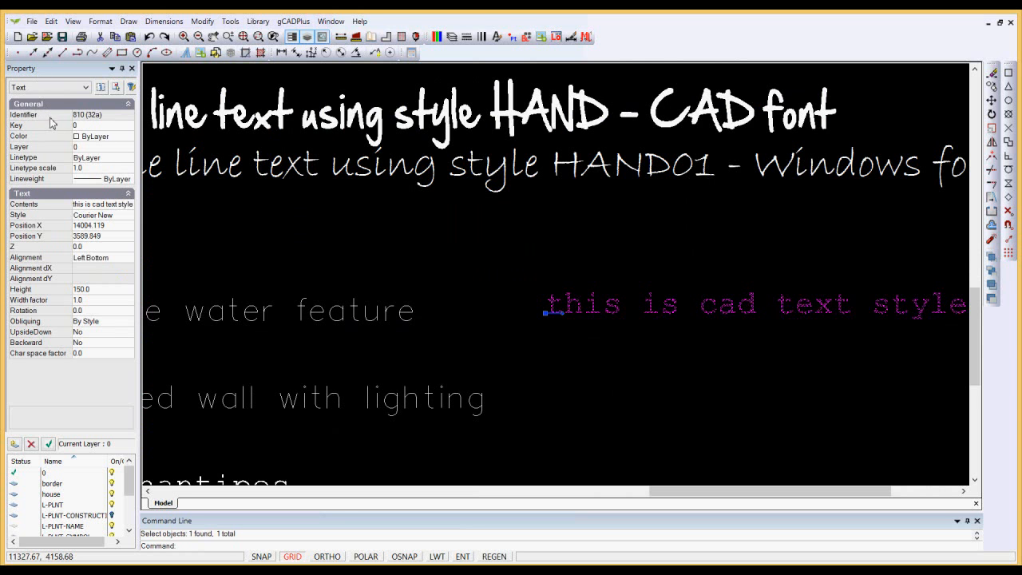
{"action": "left_click", "coordinate": [86, 88]}
{"action": "left_click", "coordinate": [88, 89]}
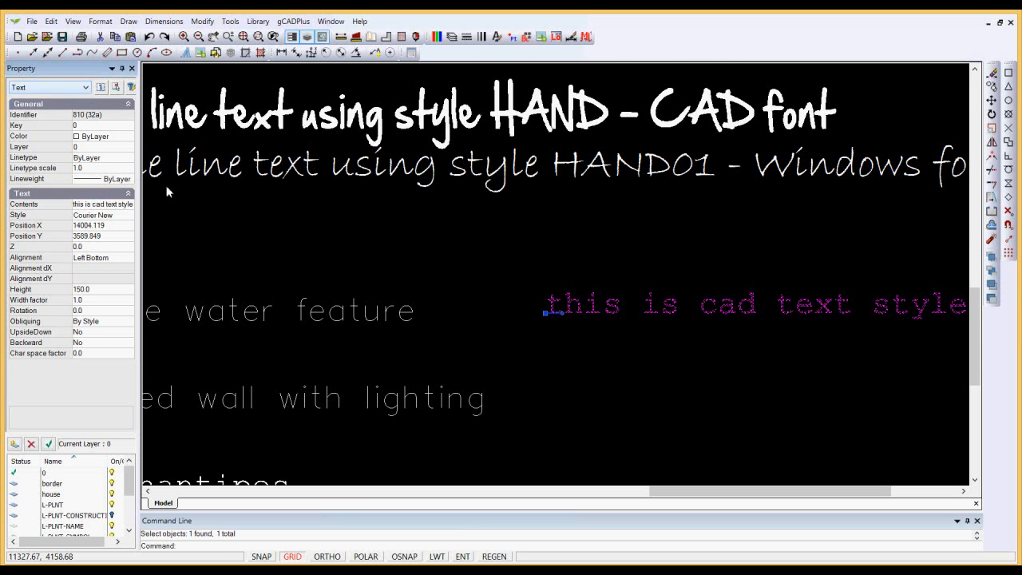
{"action": "key", "text": "Escape"}
{"action": "scroll", "coordinate": [483, 265], "scroll_direction": "down", "scroll_amount": 6}
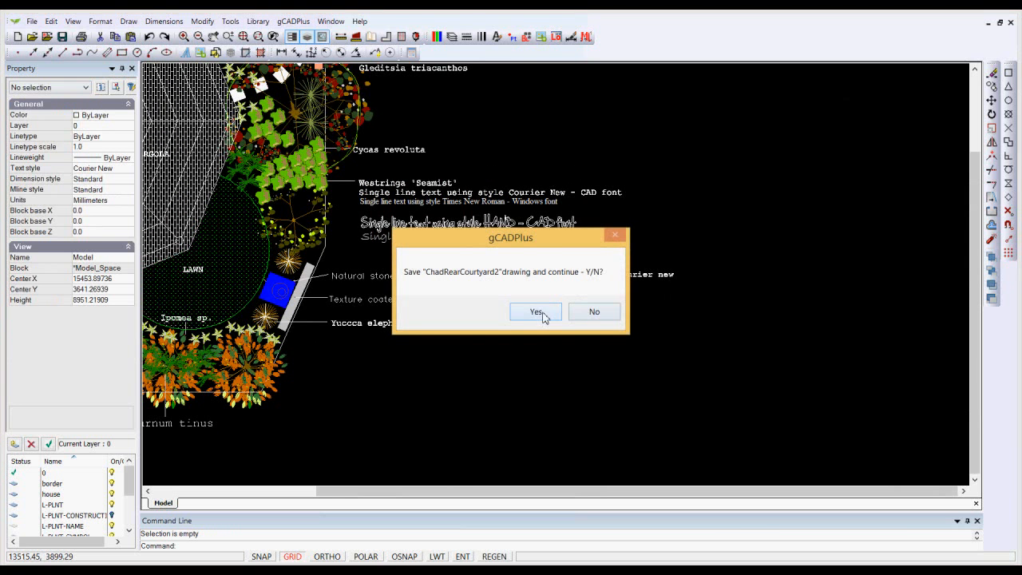
Save the ChadRearCourtyard2 drawing and examine the text labels up close.
{"action": "left_click", "coordinate": [537, 311]}
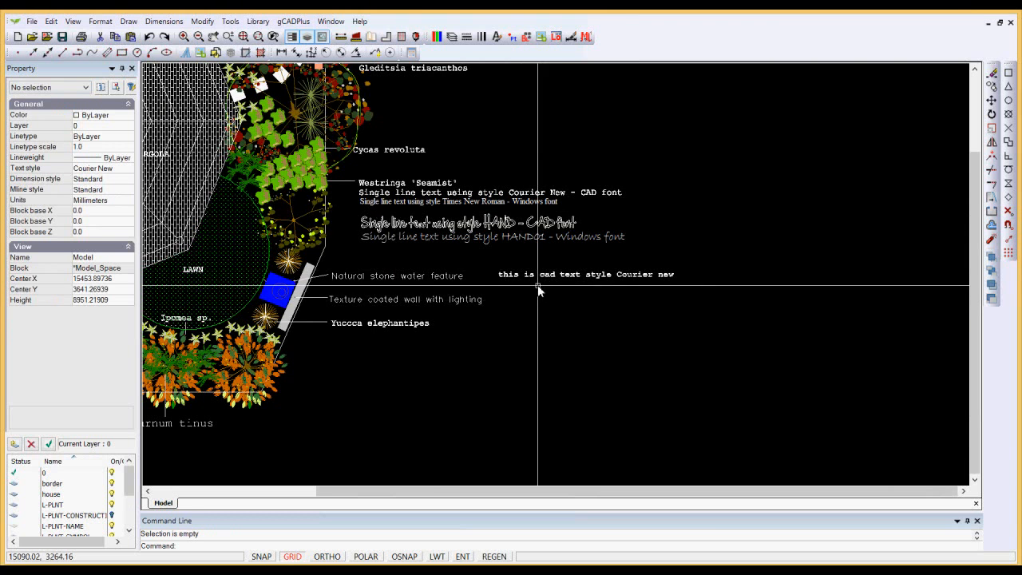
{"action": "scroll", "coordinate": [536, 281], "scroll_direction": "up", "scroll_amount": 5}
{"action": "scroll", "coordinate": [511, 263], "scroll_direction": "up", "scroll_amount": 3}
{"action": "scroll", "coordinate": [501, 262], "scroll_direction": "down", "scroll_amount": 4}
{"action": "scroll", "coordinate": [499, 263], "scroll_direction": "down", "scroll_amount": 3}
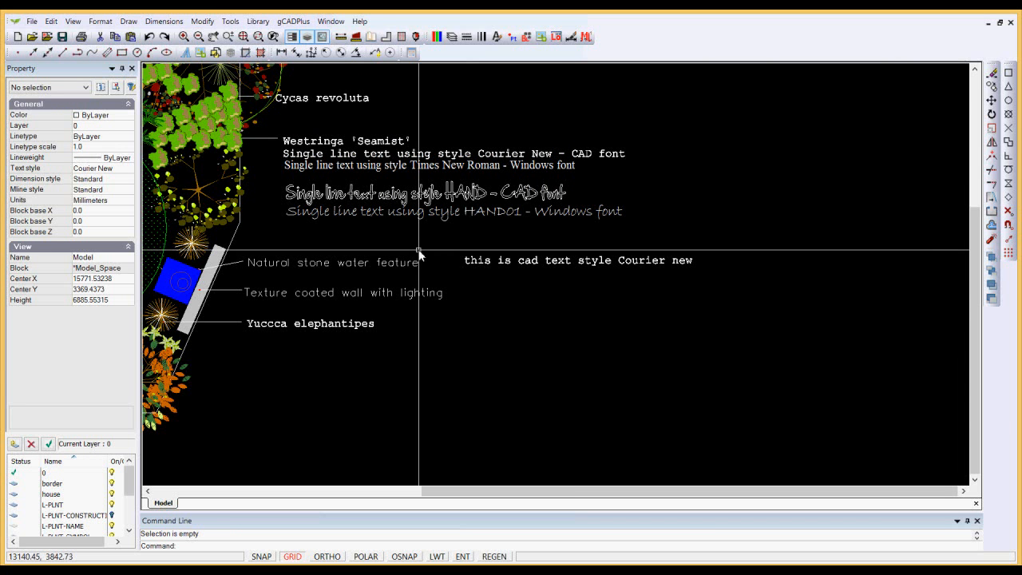
Check the Bradley Hand ITC font assigned to the HAND01 text style, and make HAND01 the current style.
{"action": "left_click", "coordinate": [100, 21]}
{"action": "left_click", "coordinate": [120, 94]}
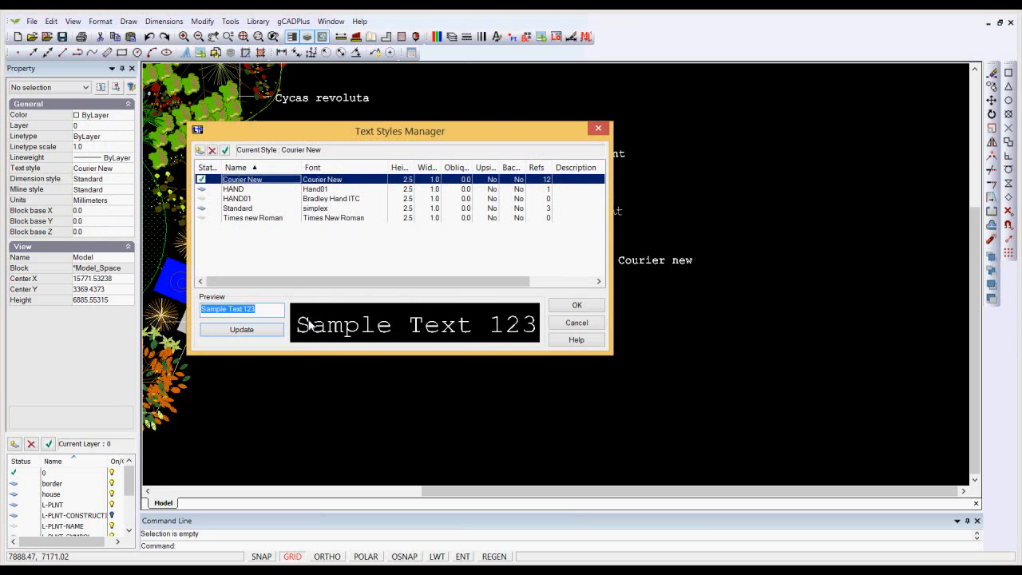
{"action": "left_click", "coordinate": [263, 200]}
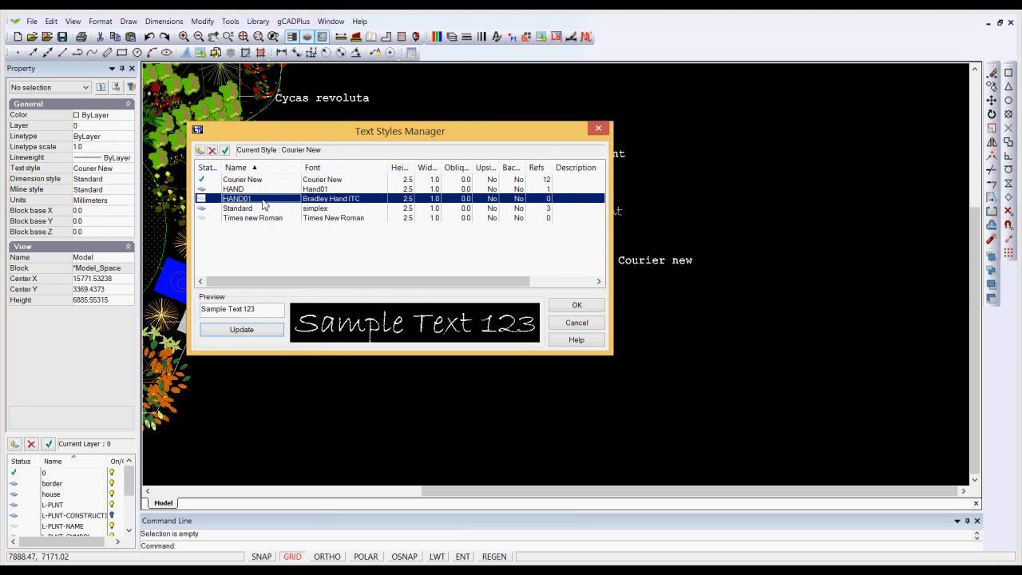
{"action": "left_click", "coordinate": [380, 205]}
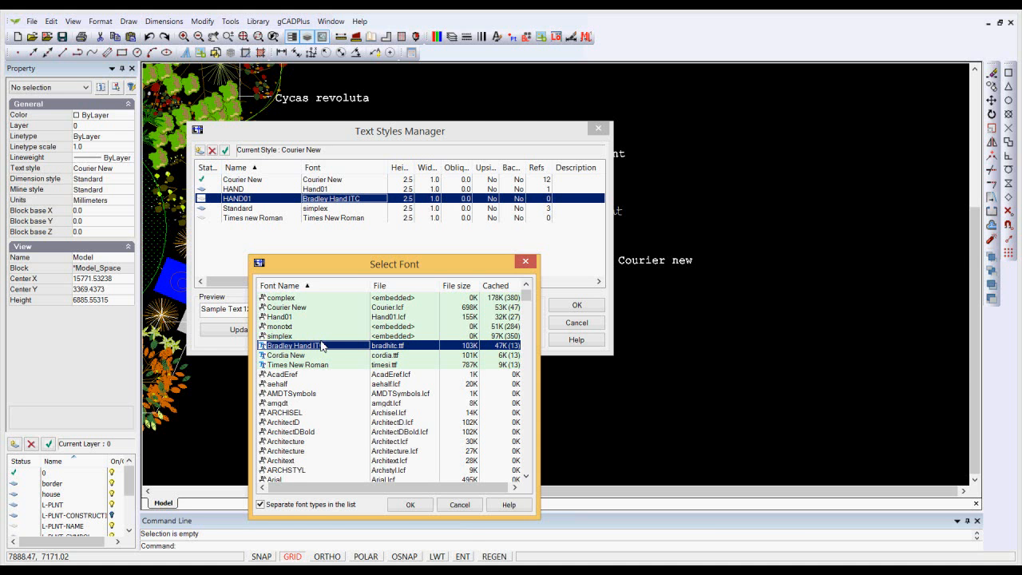
{"action": "left_click", "coordinate": [460, 507]}
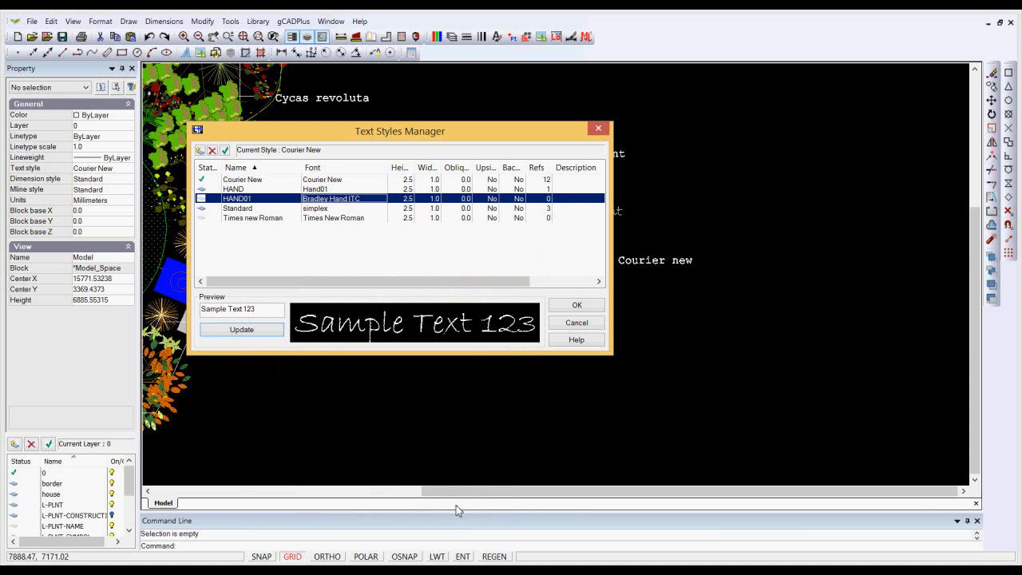
{"action": "left_click", "coordinate": [226, 151]}
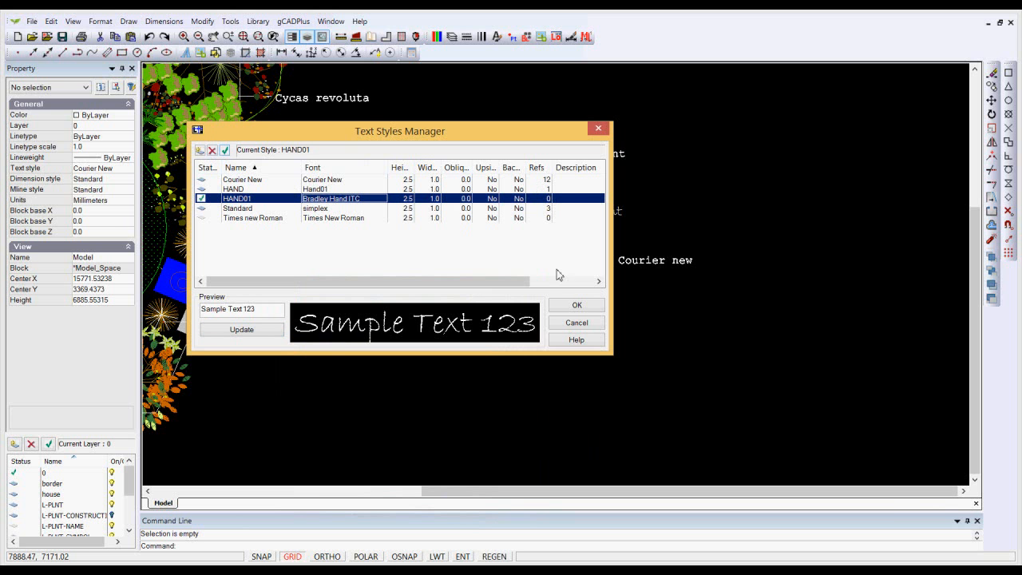
{"action": "left_click", "coordinate": [576, 324]}
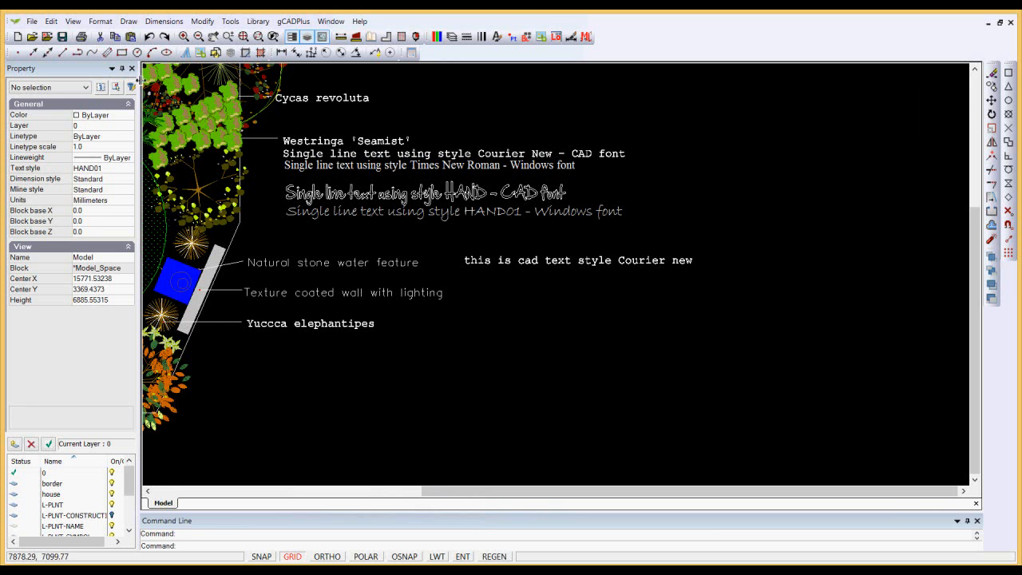
{"action": "left_click", "coordinate": [100, 22]}
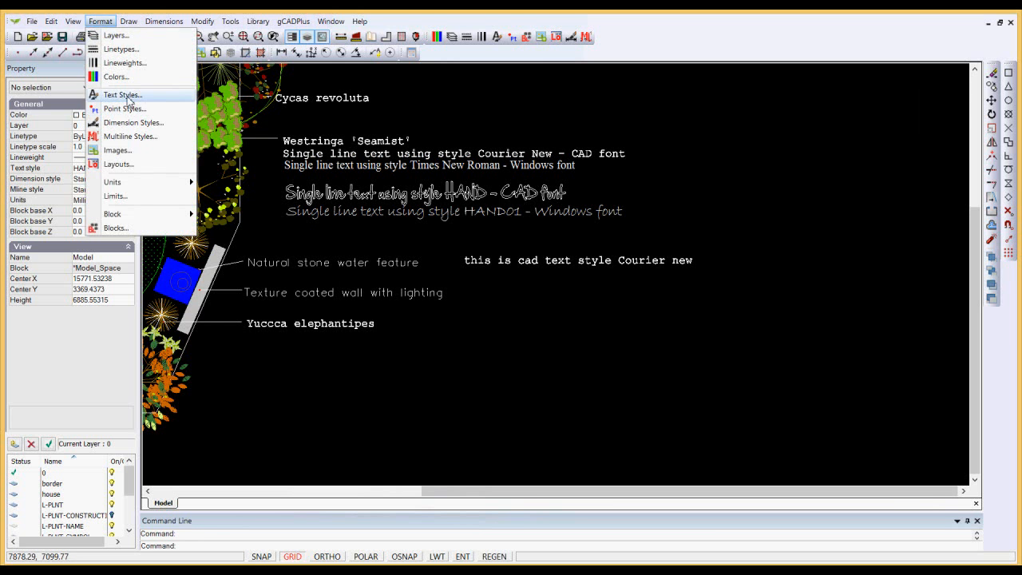
{"action": "left_click", "coordinate": [120, 94]}
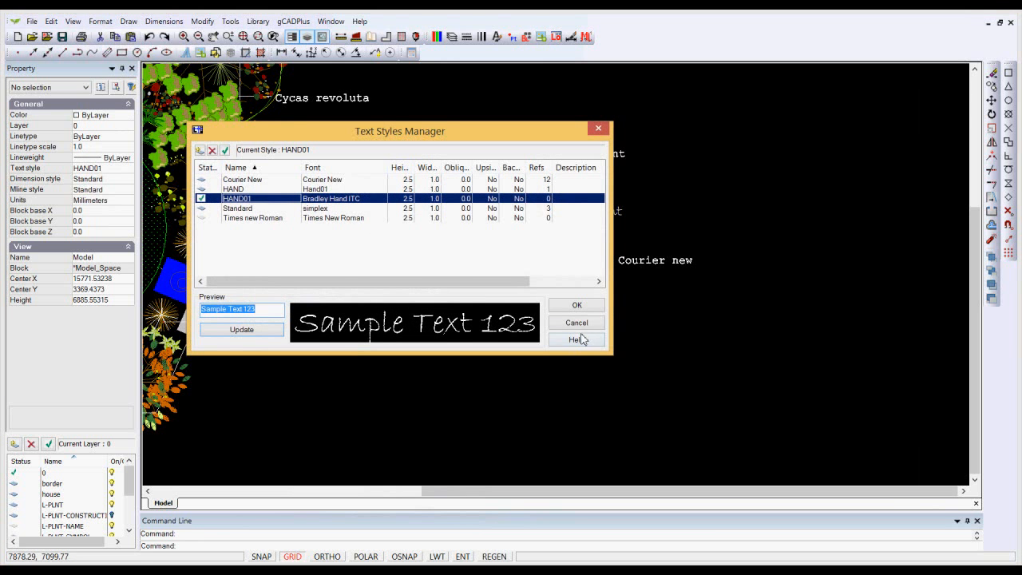
{"action": "left_click", "coordinate": [577, 305]}
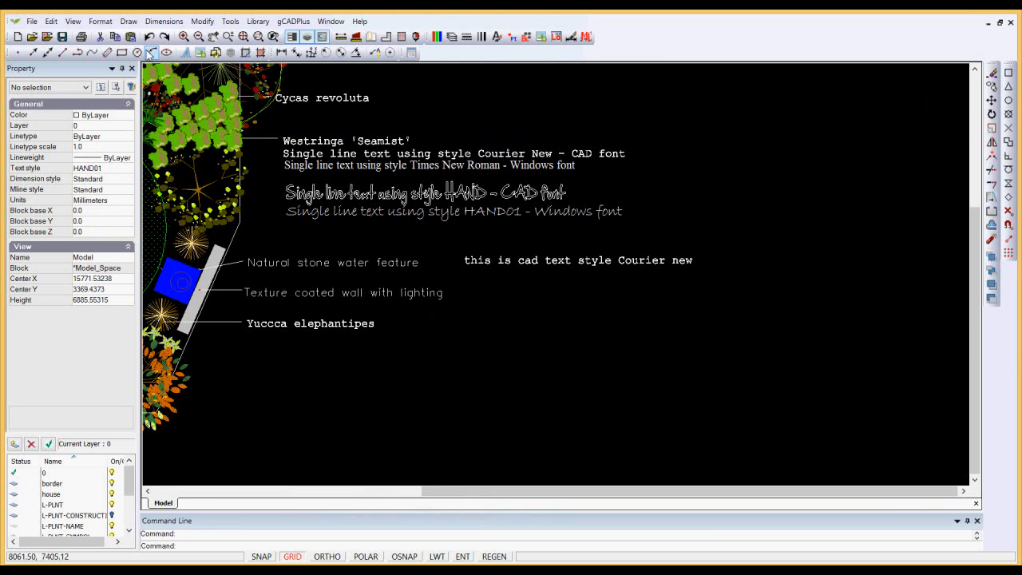
Add the single-line text "this is cad text style Hand01" in style HAND01 below the Courier new sample, with height 150 and rotation 0.
{"action": "left_click", "coordinate": [130, 22]}
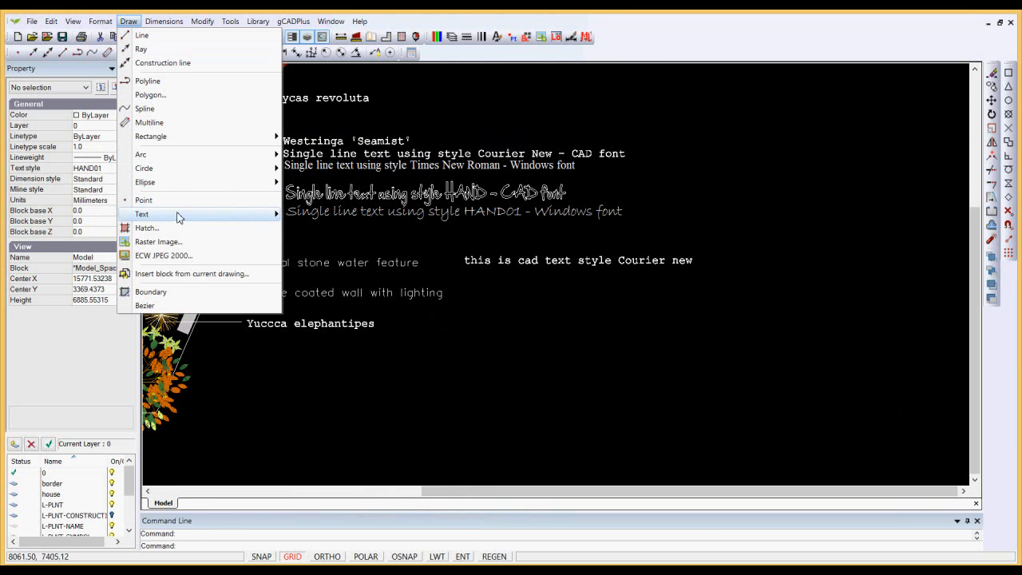
{"action": "mouse_move", "coordinate": [182, 216]}
{"action": "left_click", "coordinate": [337, 217]}
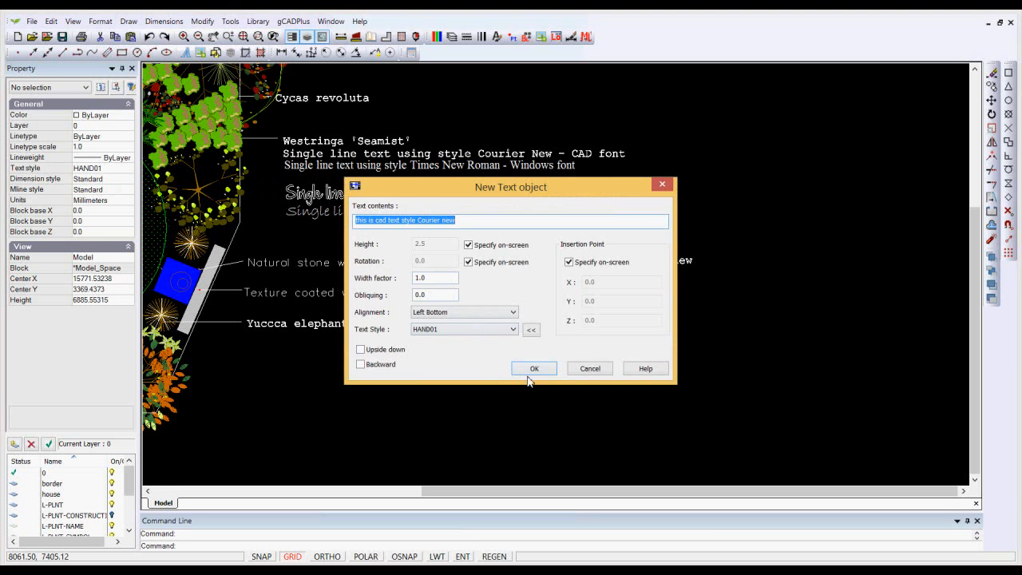
{"action": "left_click", "coordinate": [459, 221]}
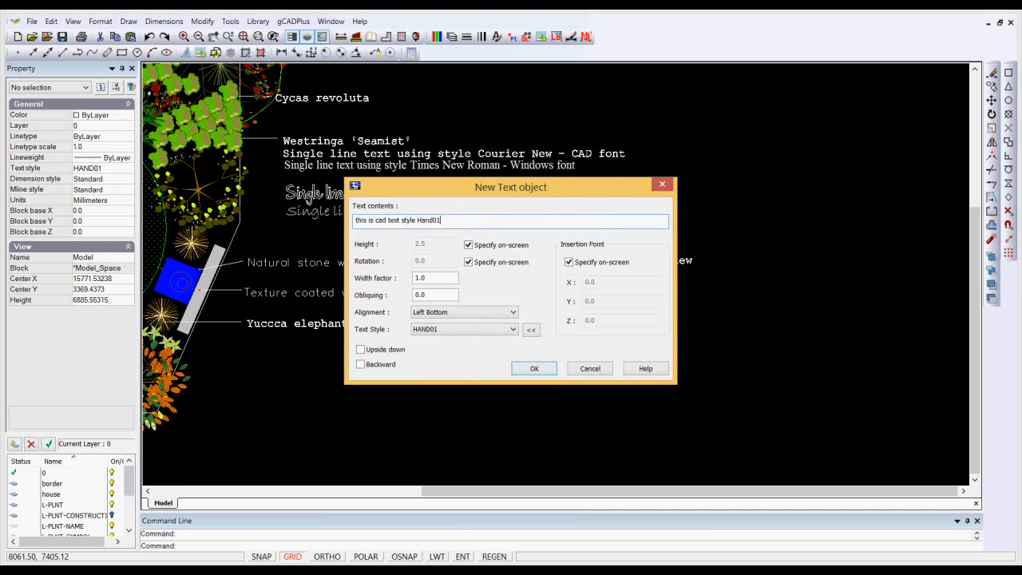
{"action": "left_click", "coordinate": [535, 367]}
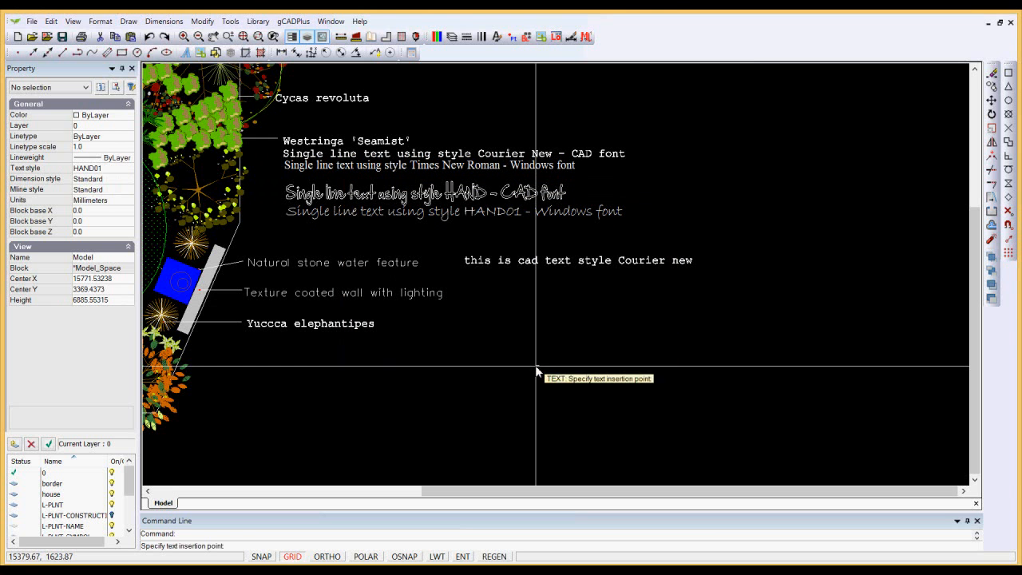
{"action": "left_click", "coordinate": [465, 287]}
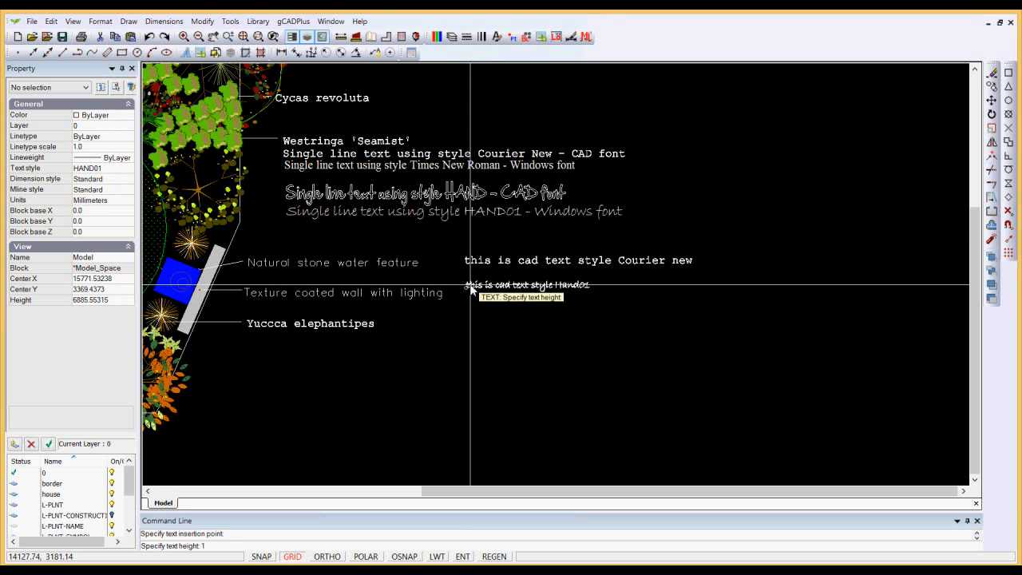
{"action": "key", "text": "Return"}
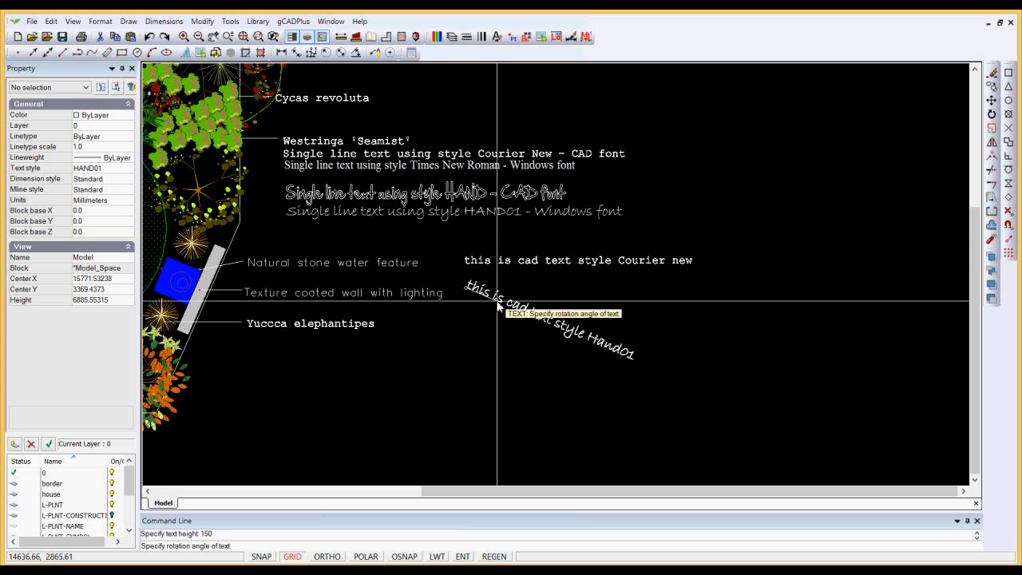
{"action": "type", "text": "0"}
{"action": "key", "text": "Return"}
Examine the letter shapes of the Hand01 and Courier new sample texts up close, comparing their outlines.
{"action": "scroll", "coordinate": [507, 297], "scroll_direction": "up", "scroll_amount": 3}
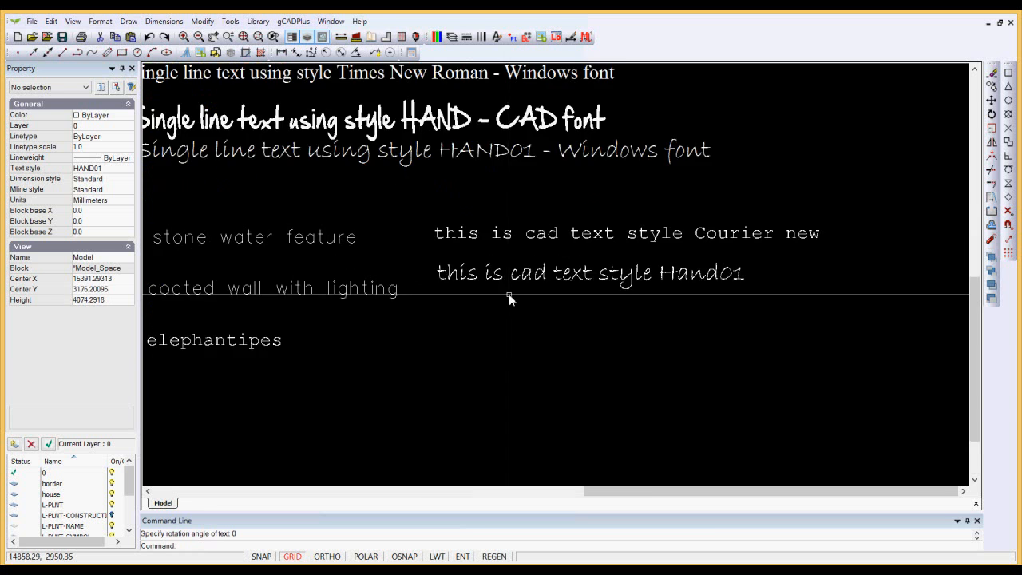
{"action": "scroll", "coordinate": [509, 293], "scroll_direction": "up", "scroll_amount": 2}
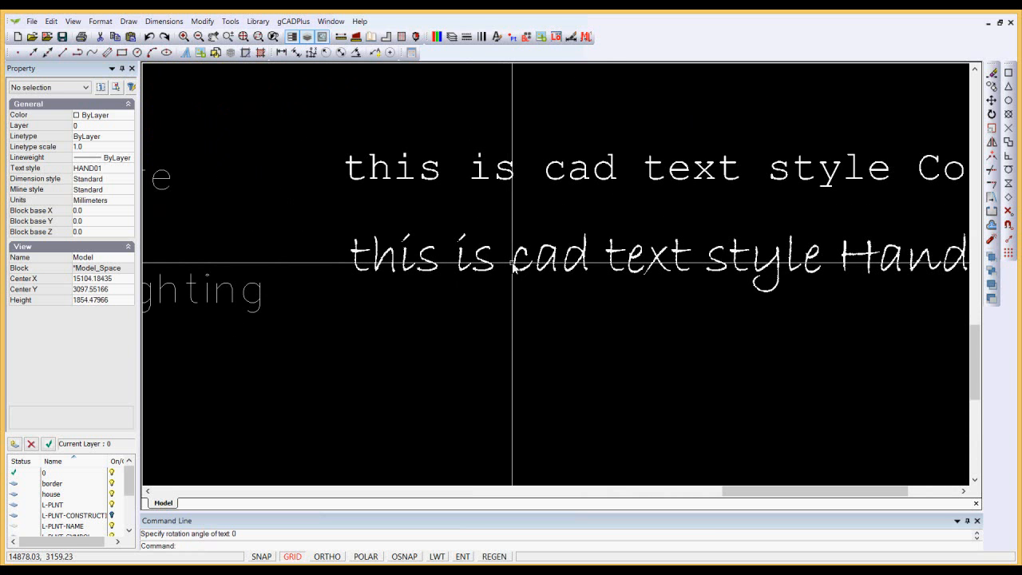
{"action": "scroll", "coordinate": [512, 264], "scroll_direction": "up", "scroll_amount": 2}
{"action": "scroll", "coordinate": [512, 263], "scroll_direction": "up", "scroll_amount": 6}
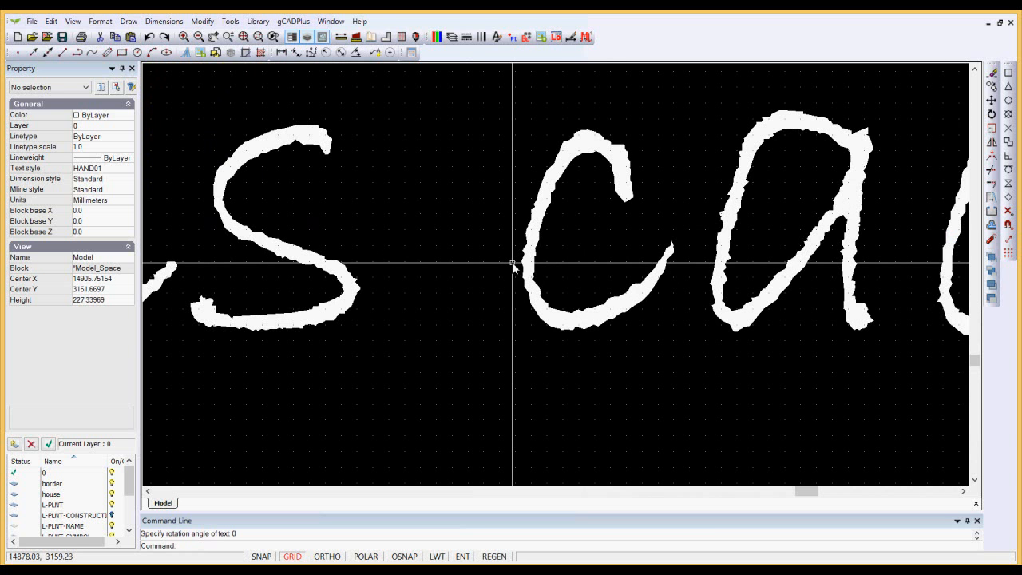
{"action": "scroll", "coordinate": [512, 264], "scroll_direction": "up", "scroll_amount": 1}
{"action": "scroll", "coordinate": [511, 254], "scroll_direction": "down", "scroll_amount": 4}
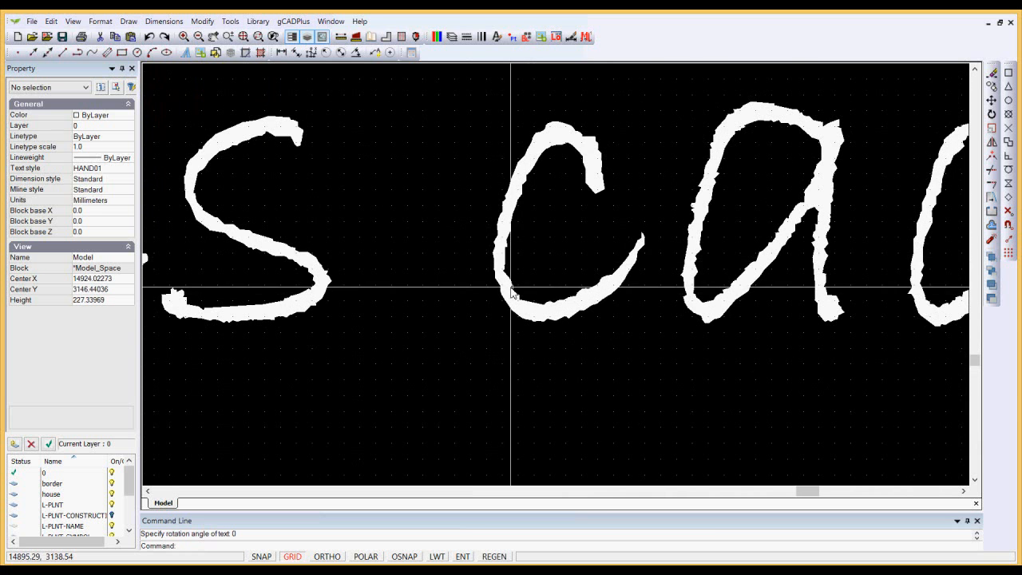
{"action": "scroll", "coordinate": [488, 231], "scroll_direction": "down", "scroll_amount": 3}
{"action": "scroll", "coordinate": [486, 226], "scroll_direction": "down", "scroll_amount": 2}
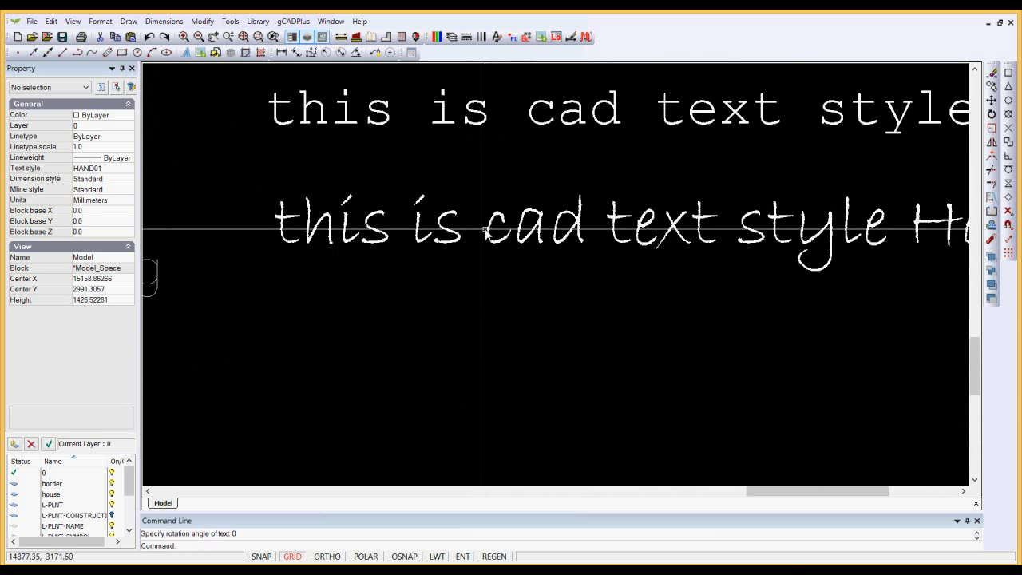
{"action": "scroll", "coordinate": [558, 98], "scroll_direction": "up", "scroll_amount": 5}
{"action": "scroll", "coordinate": [546, 118], "scroll_direction": "up", "scroll_amount": 7}
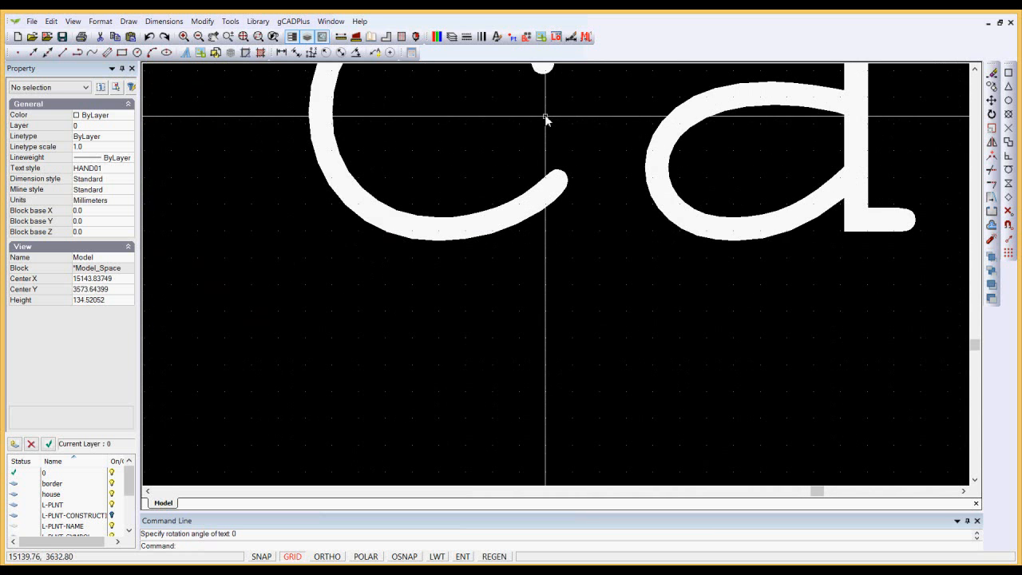
{"action": "scroll", "coordinate": [548, 152], "scroll_direction": "down", "scroll_amount": 15}
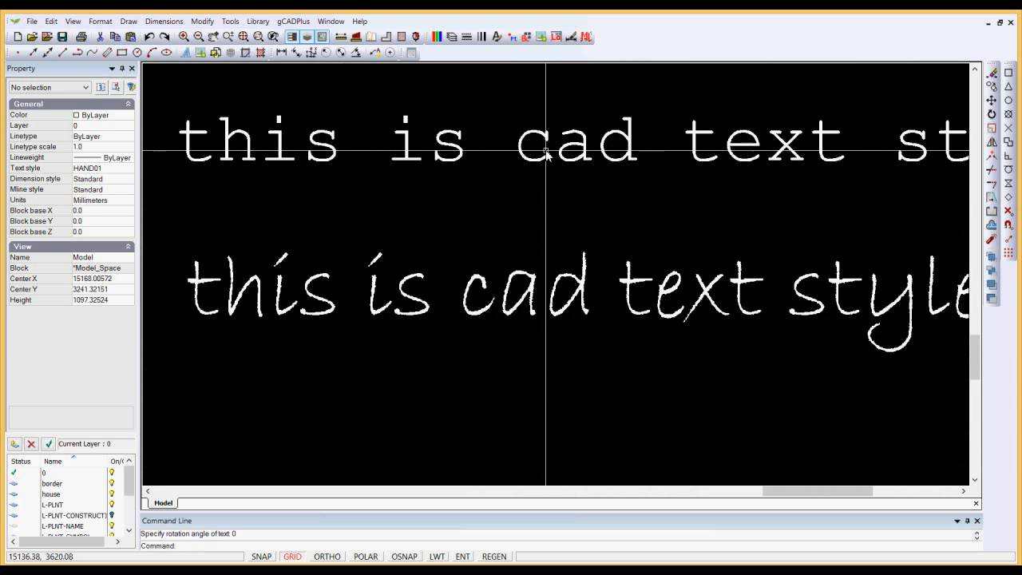
{"action": "scroll", "coordinate": [535, 184], "scroll_direction": "down", "scroll_amount": 2}
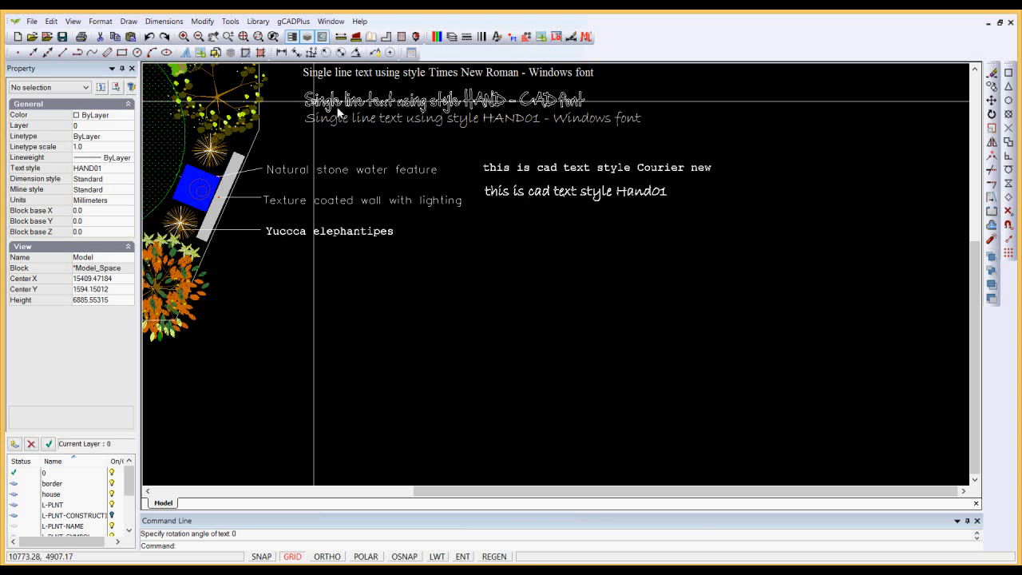
Add the multiline text "THIS IS SOME MULTI LINE TEXT" in a box about 5700 mm wide below the single-line samples.
{"action": "left_click", "coordinate": [129, 25]}
{"action": "mouse_move", "coordinate": [250, 220]}
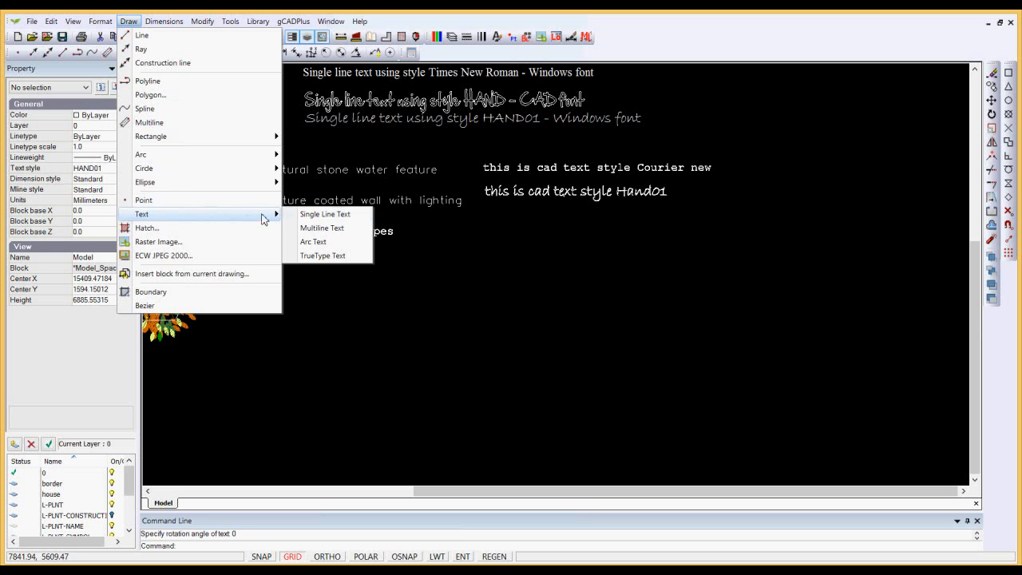
{"action": "left_click", "coordinate": [324, 229]}
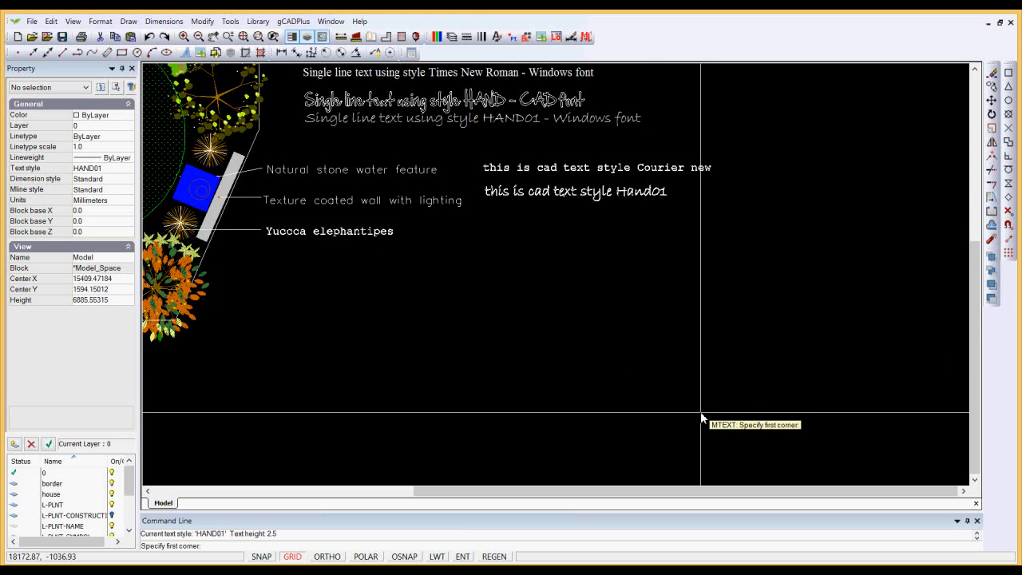
{"action": "left_click", "coordinate": [491, 428]}
{"action": "left_click", "coordinate": [772, 238]}
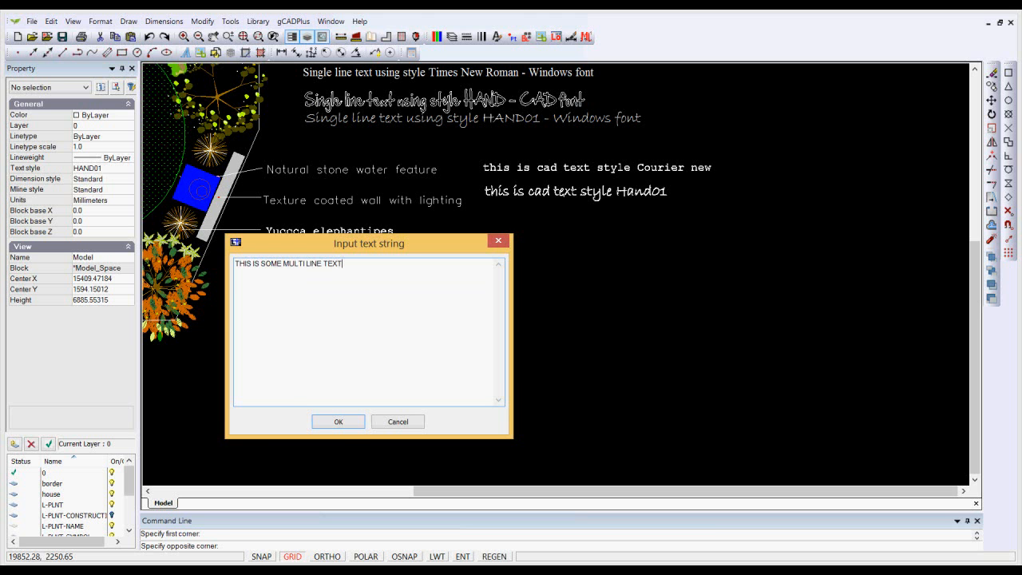
{"action": "left_click", "coordinate": [338, 422]}
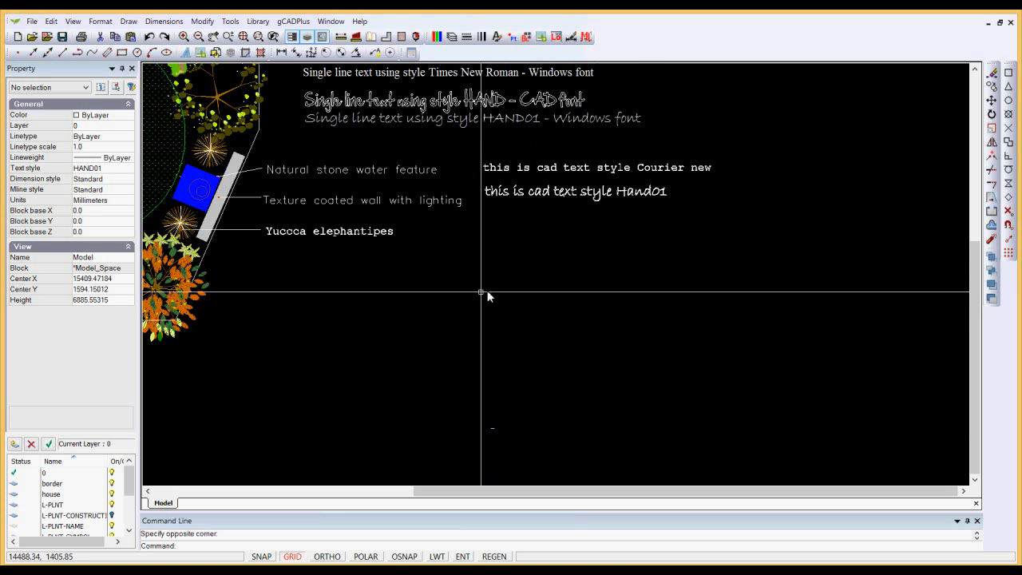
Set the multiline text's character height to 150, clear the selection and check its size against the plan's labels.
{"action": "scroll", "coordinate": [495, 430], "scroll_direction": "up", "scroll_amount": 3}
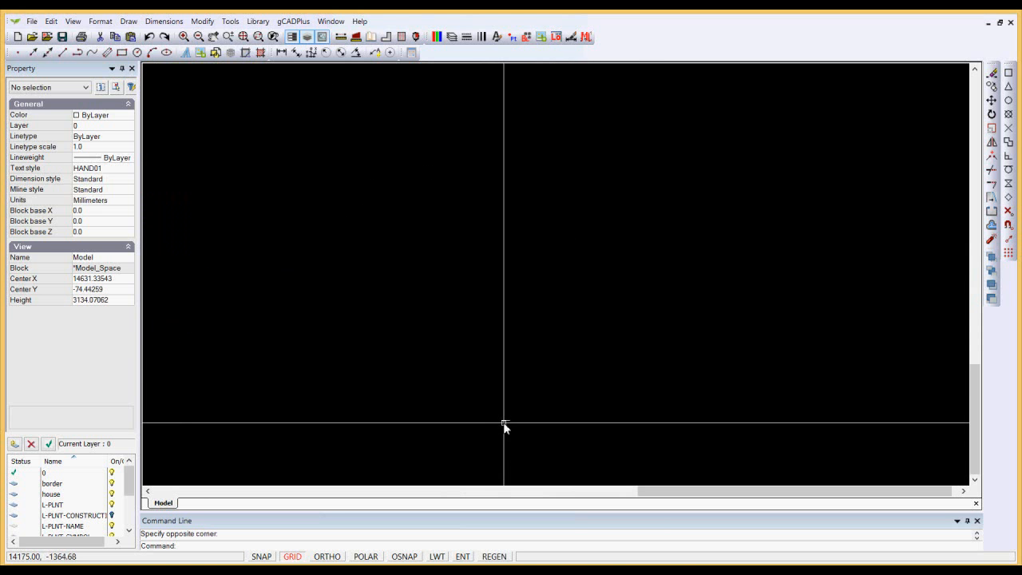
{"action": "left_click", "coordinate": [504, 421]}
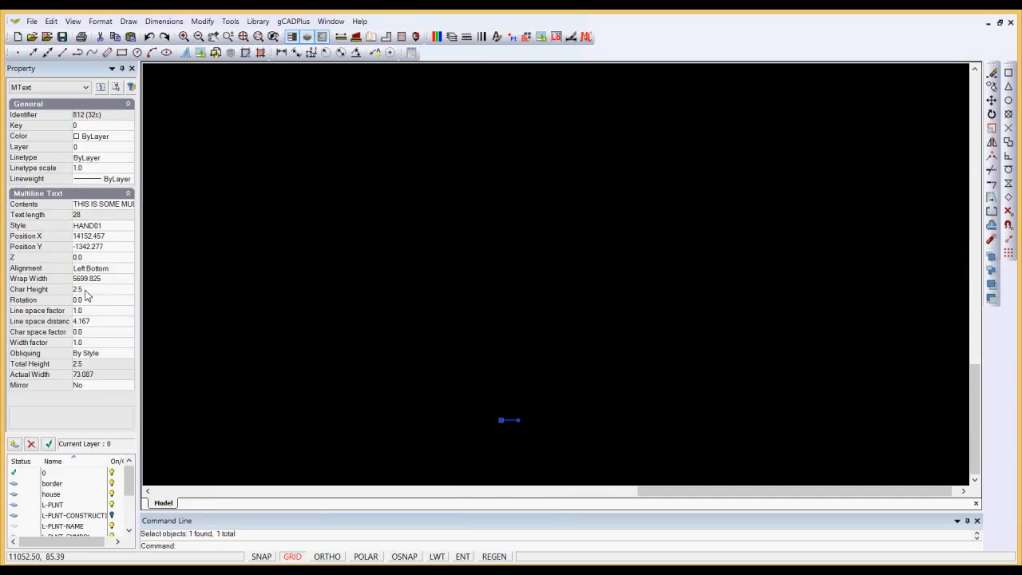
{"action": "left_click", "coordinate": [86, 290]}
{"action": "type", "text": "150"}
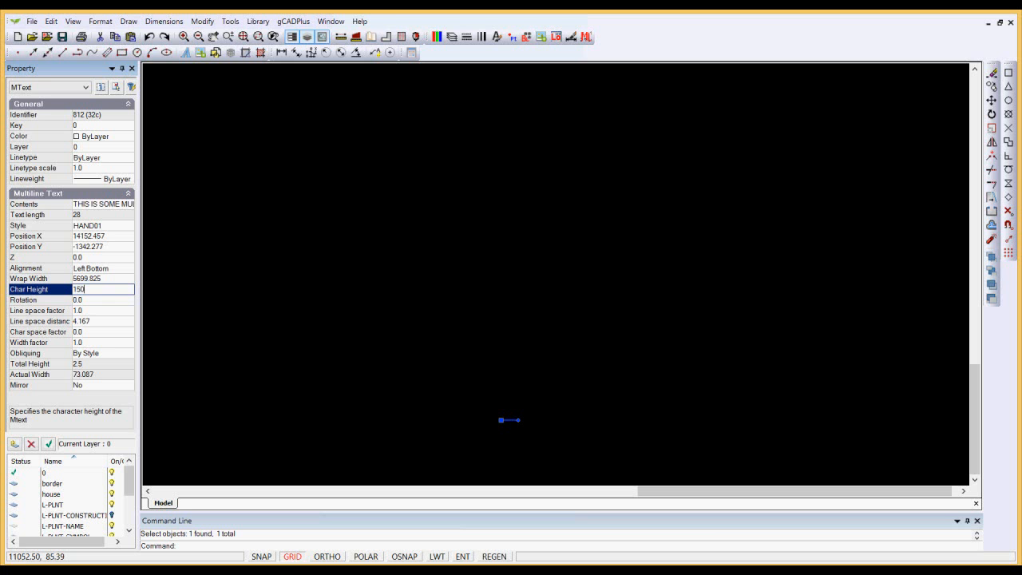
{"action": "key", "text": "Return"}
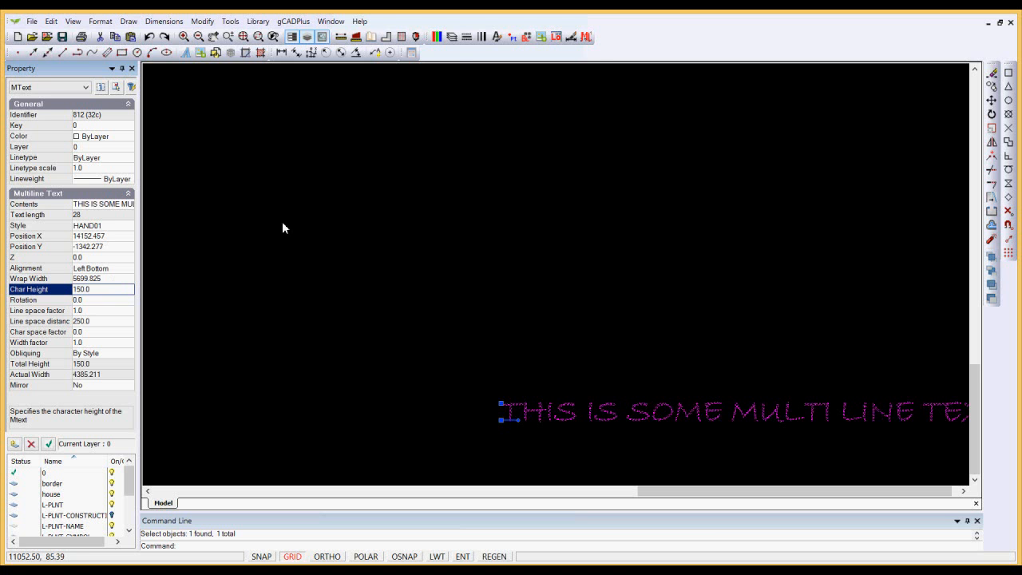
{"action": "key", "text": "Escape"}
{"action": "scroll", "coordinate": [372, 228], "scroll_direction": "down", "scroll_amount": 5}
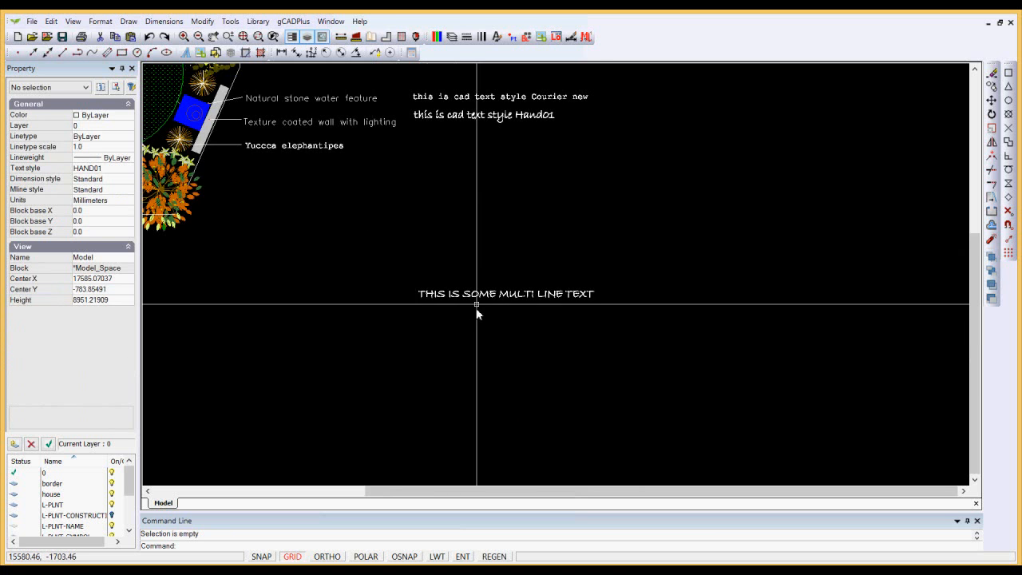
{"action": "scroll", "coordinate": [475, 291], "scroll_direction": "up", "scroll_amount": 4}
{"action": "scroll", "coordinate": [484, 297], "scroll_direction": "down", "scroll_amount": 4}
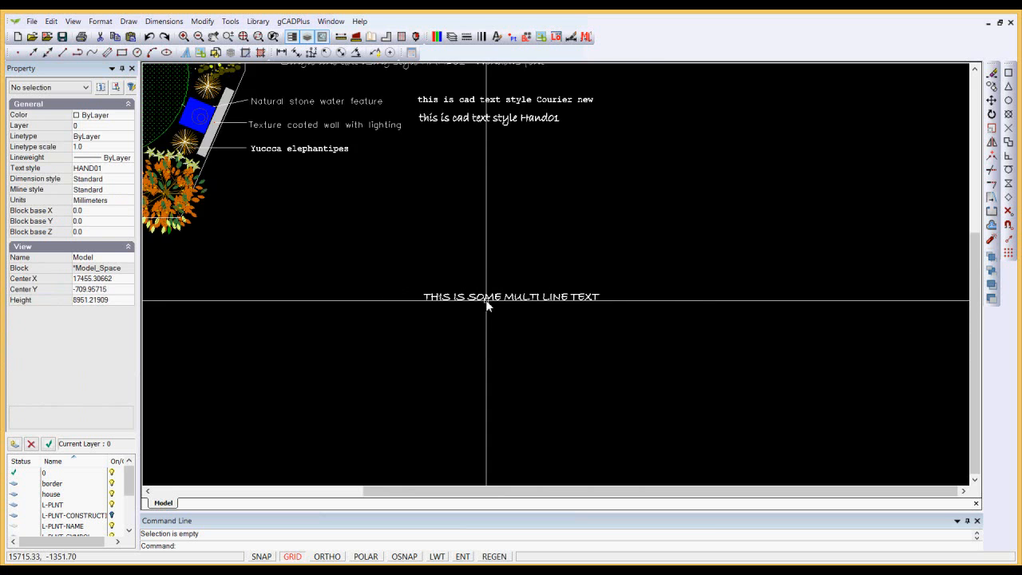
{"action": "scroll", "coordinate": [485, 300], "scroll_direction": "down", "scroll_amount": 1}
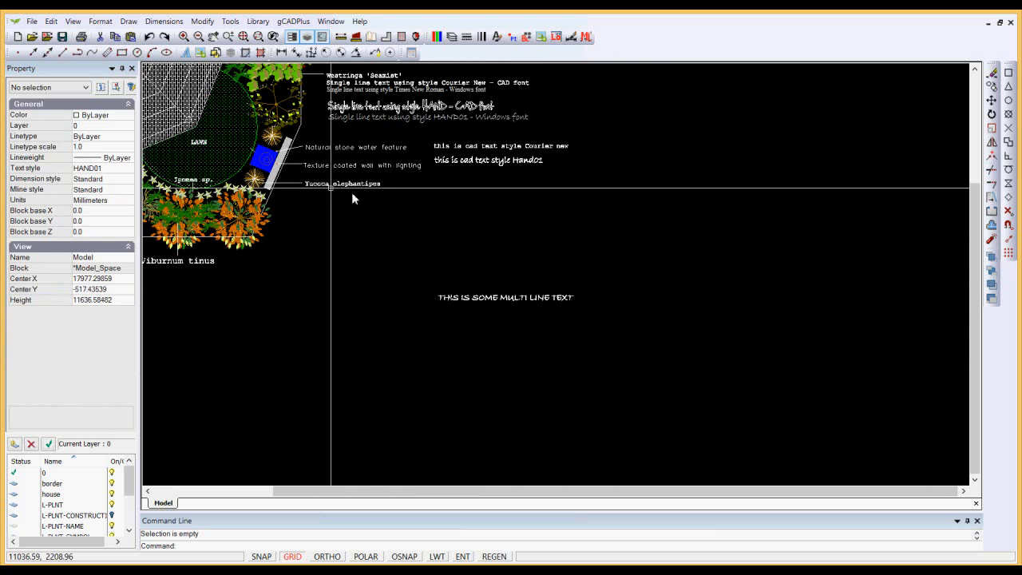
Try to switch the current text style to Courier New in the Text Styles Manager.
{"action": "left_click", "coordinate": [100, 21]}
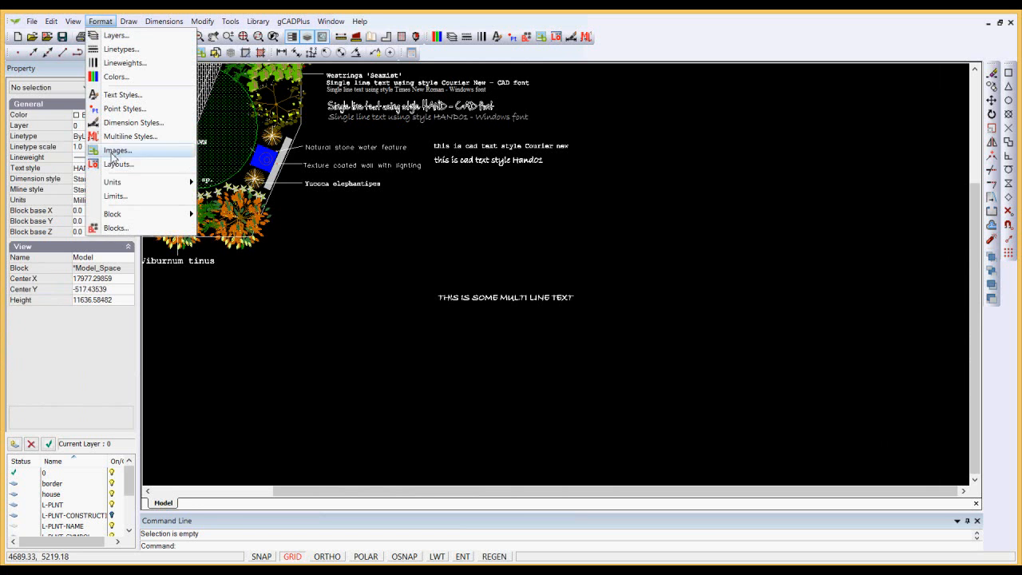
{"action": "left_click", "coordinate": [121, 95]}
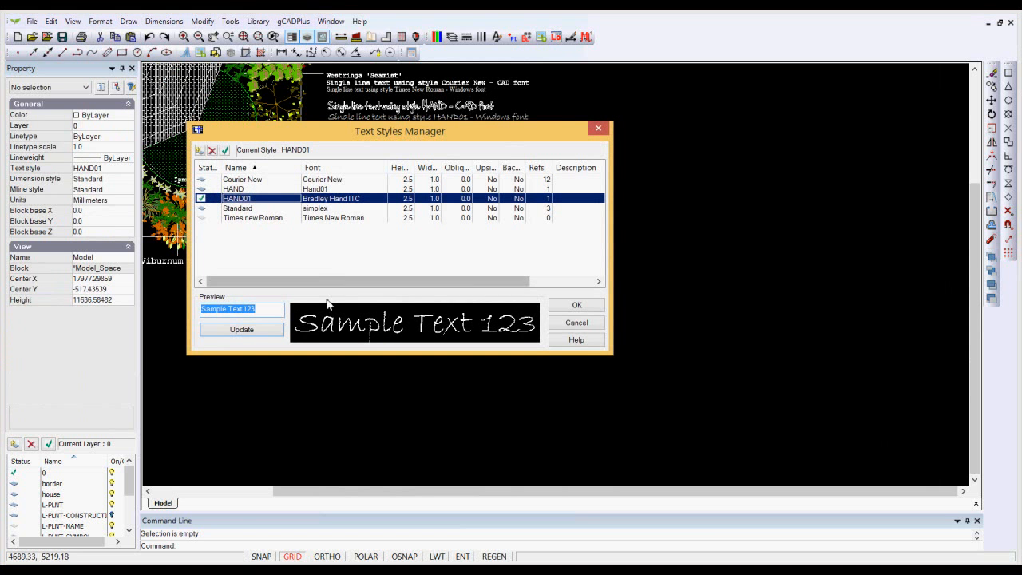
{"action": "left_click", "coordinate": [243, 180]}
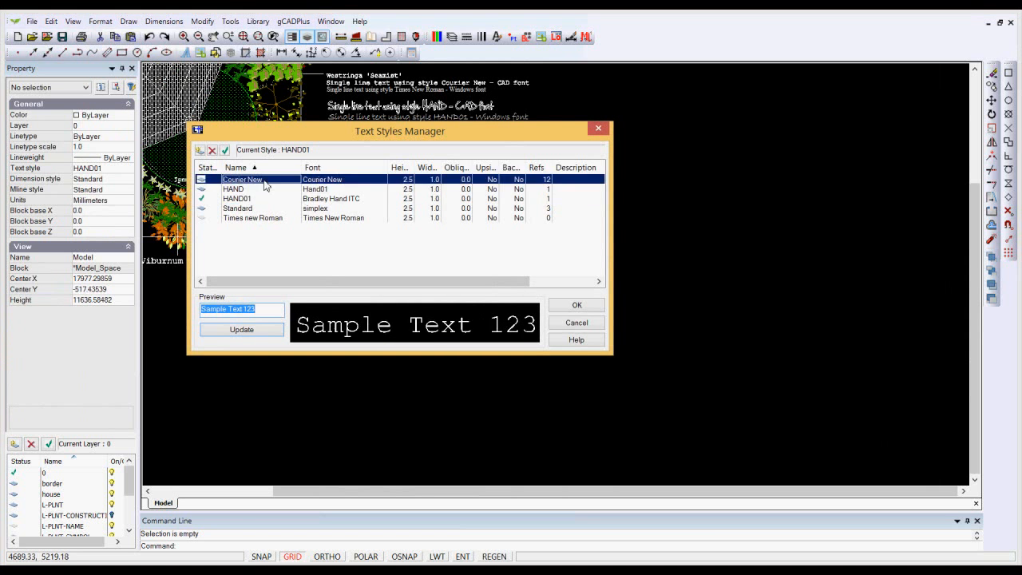
{"action": "left_click", "coordinate": [576, 307]}
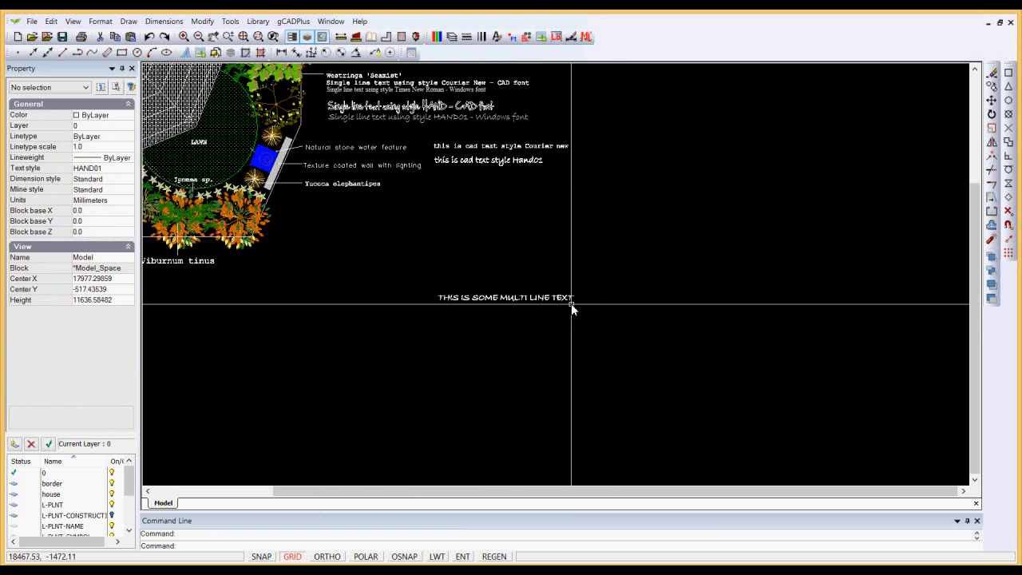
Add a second multiline text "THIS IS SOME MULTI LINE TEXT" in a box about 5250 mm wide, right of the first one.
{"action": "left_click", "coordinate": [126, 27]}
{"action": "mouse_move", "coordinate": [257, 217]}
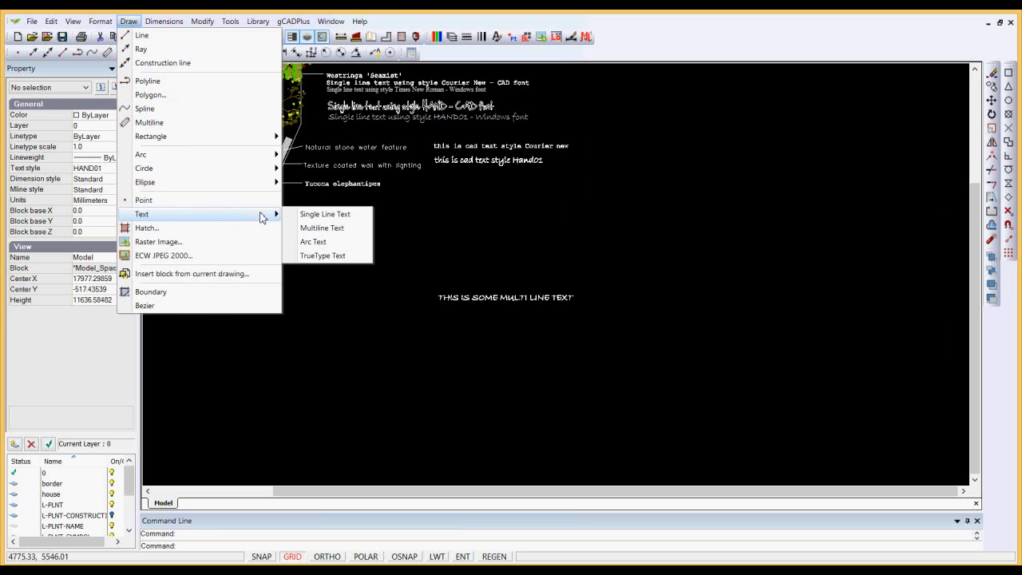
{"action": "left_click", "coordinate": [334, 231]}
{"action": "left_click", "coordinate": [627, 283]}
{"action": "left_click", "coordinate": [789, 172]}
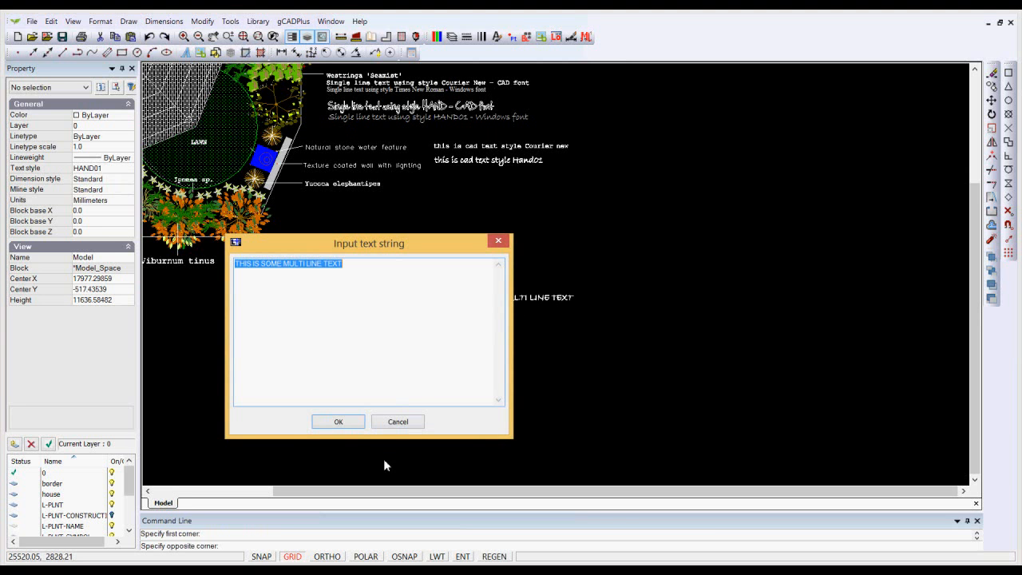
{"action": "left_click", "coordinate": [339, 422]}
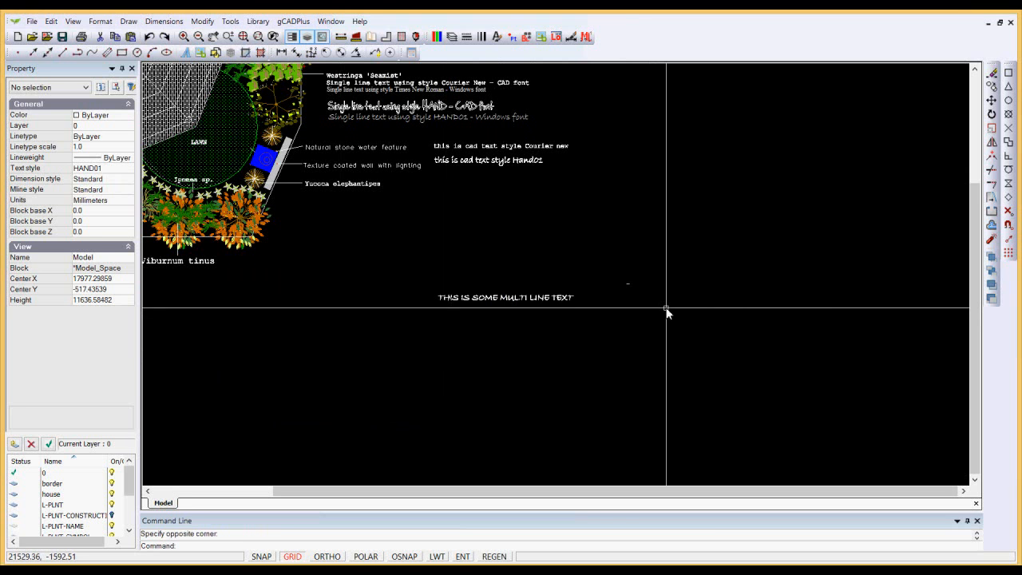
Set the second multiline text's character height to 150 and clear the selection to check its size.
{"action": "left_click", "coordinate": [631, 283]}
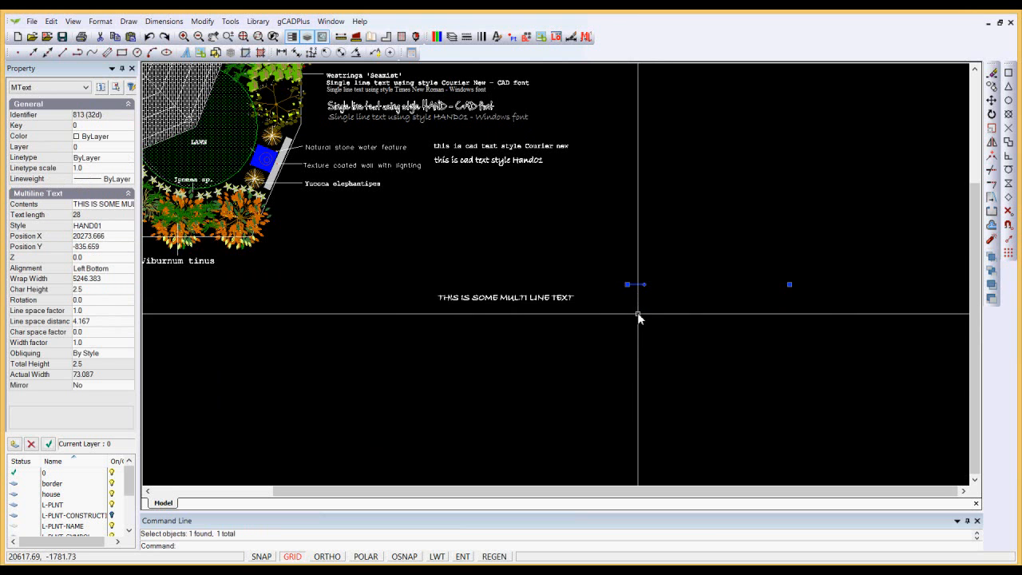
{"action": "key", "text": "Escape"}
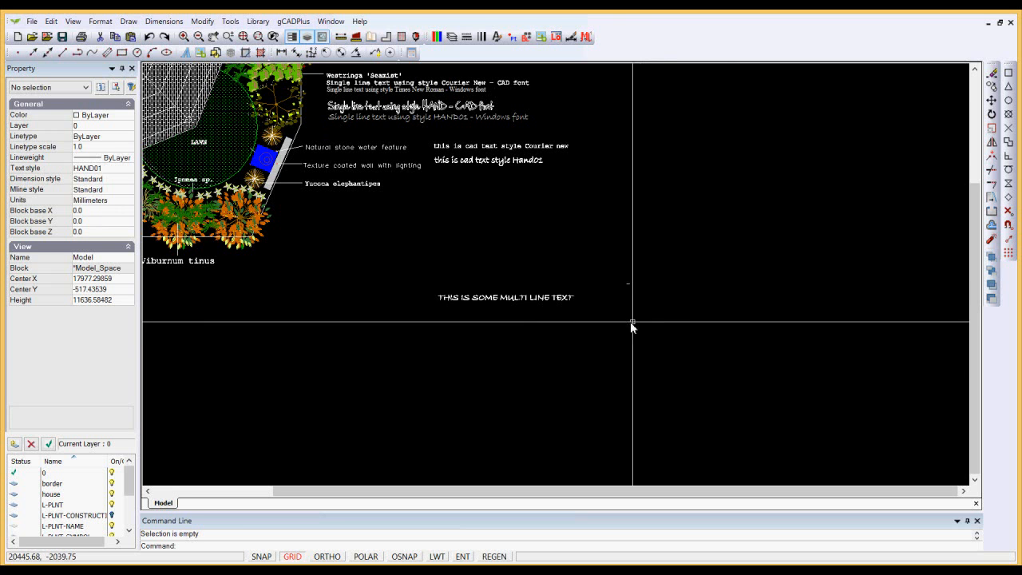
{"action": "left_click", "coordinate": [631, 286]}
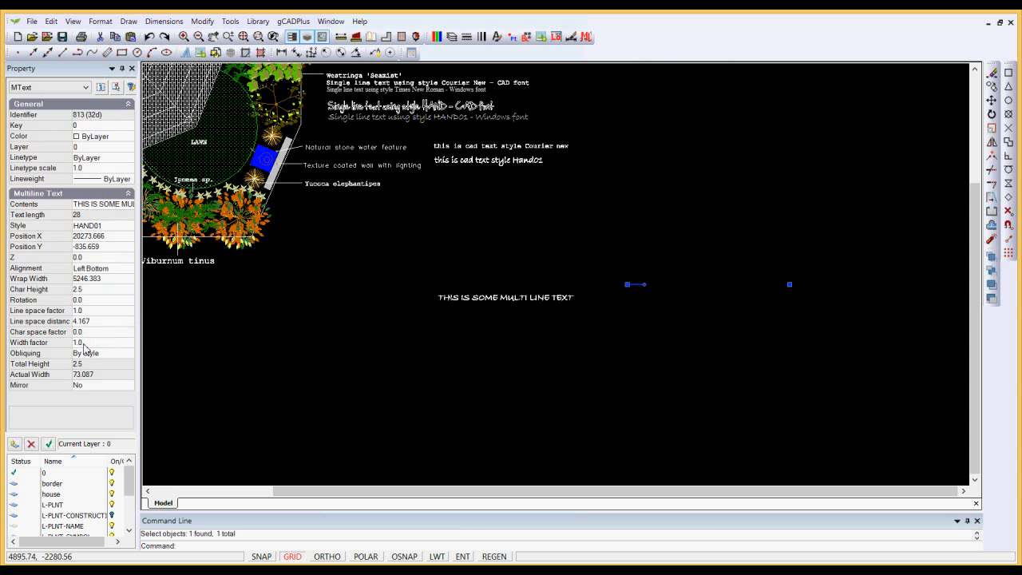
{"action": "left_click", "coordinate": [91, 291]}
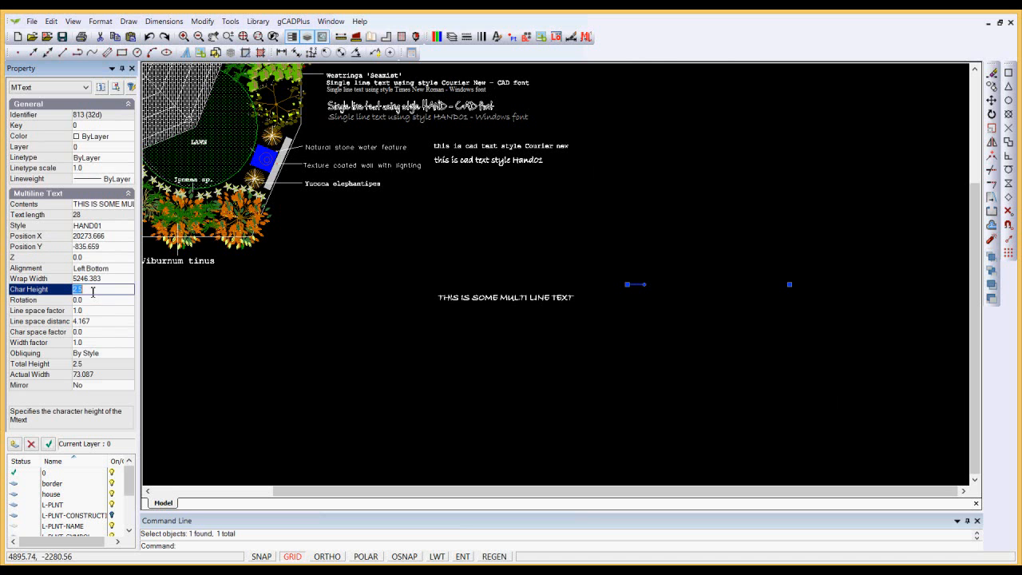
{"action": "type", "text": "150"}
{"action": "key", "text": "Return"}
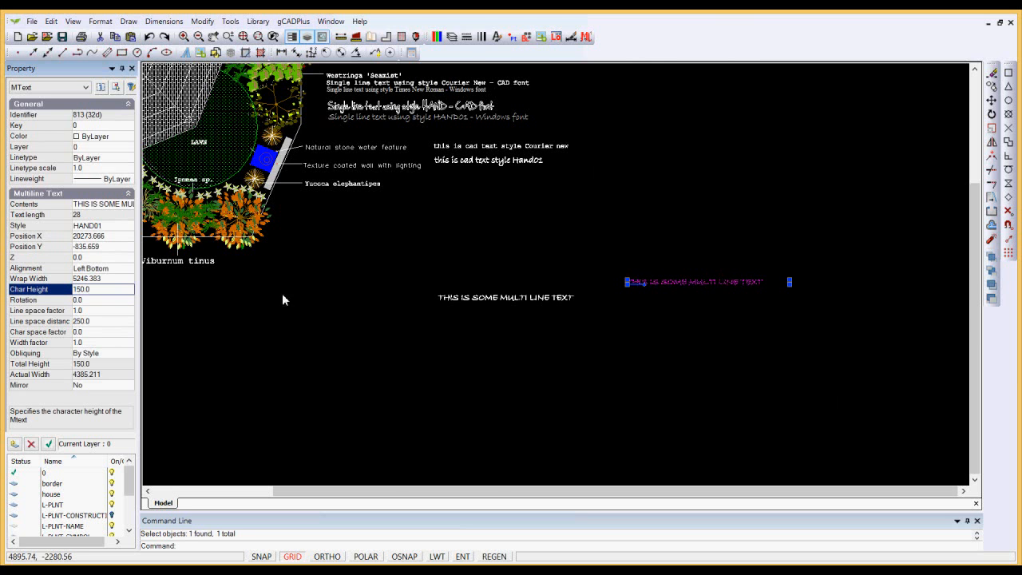
{"action": "key", "text": "Escape"}
{"action": "scroll", "coordinate": [708, 302], "scroll_direction": "up", "scroll_amount": 4}
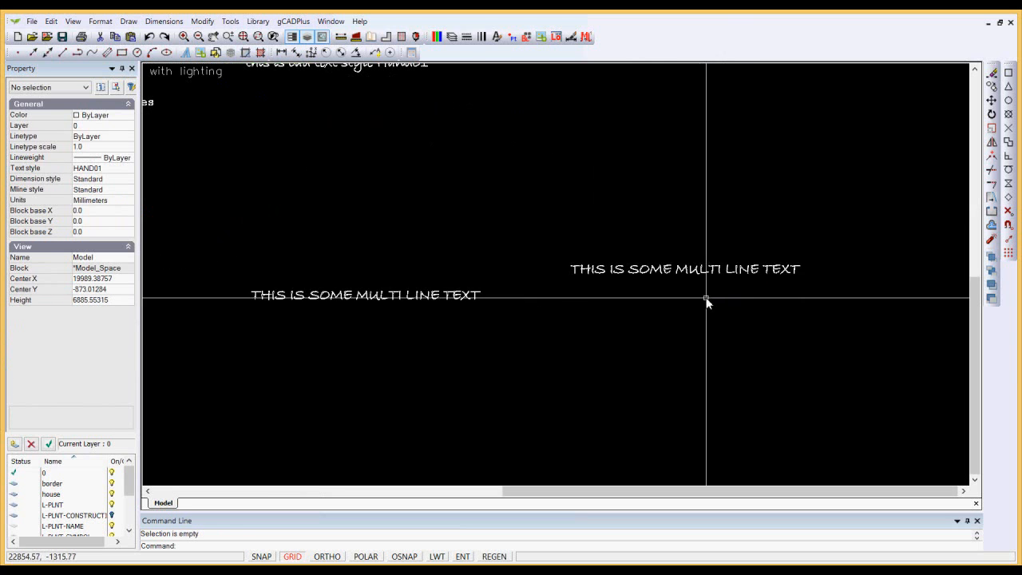
Change the second multiline text's style to Courier New and deselect it.
{"action": "left_click", "coordinate": [694, 275]}
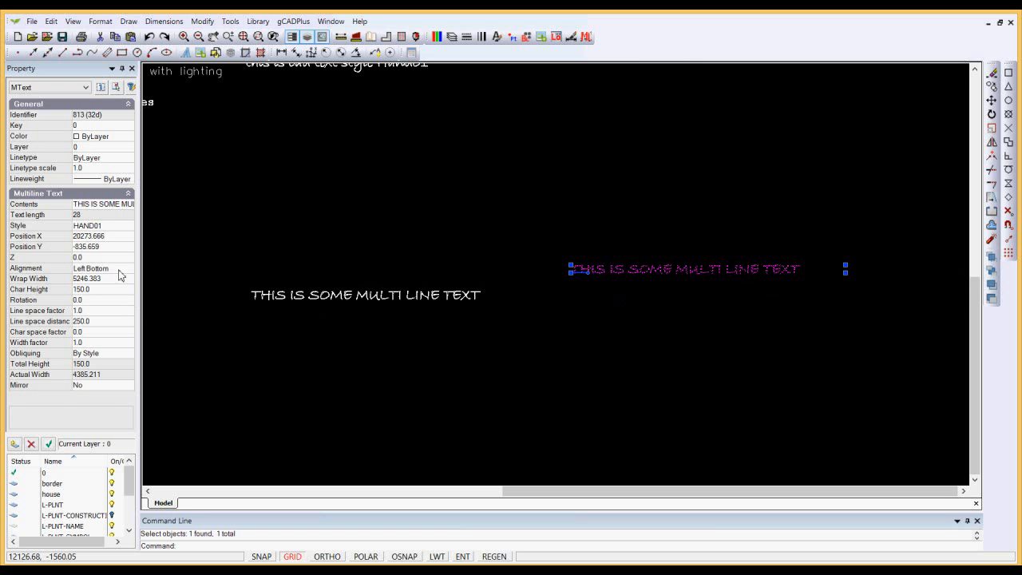
{"action": "left_click", "coordinate": [131, 230]}
{"action": "left_click", "coordinate": [129, 227]}
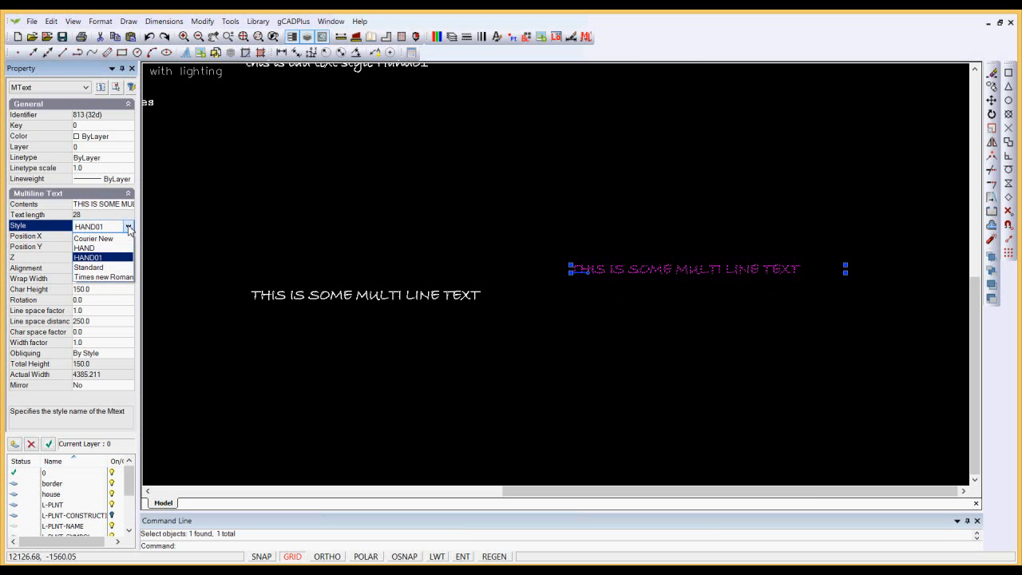
{"action": "left_click", "coordinate": [110, 239]}
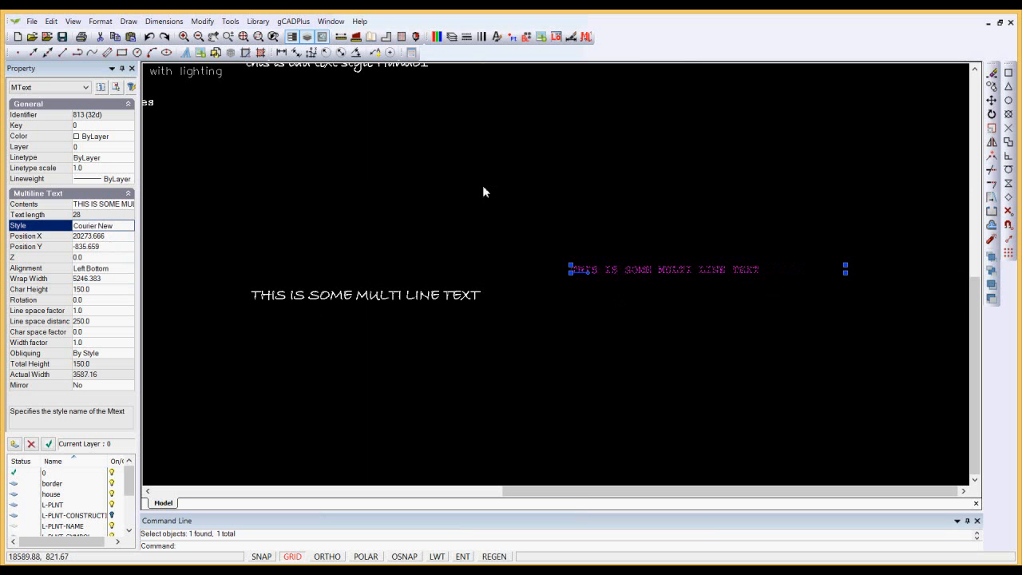
{"action": "key", "text": "Escape"}
{"action": "scroll", "coordinate": [634, 294], "scroll_direction": "down", "scroll_amount": 4}
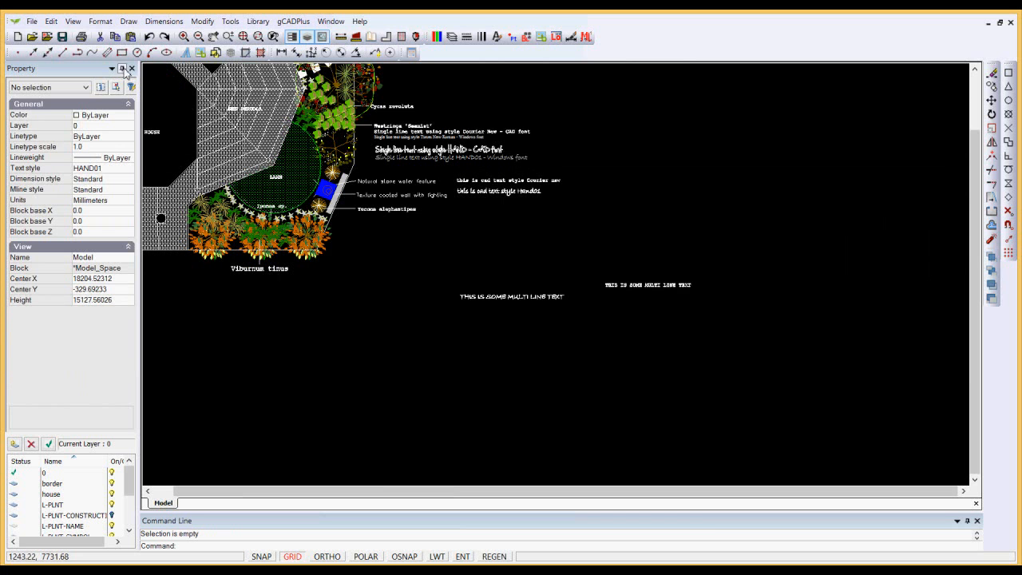
Set the Courier New text style's height to 150 in the Text Styles Manager and accept the change.
{"action": "left_click", "coordinate": [100, 20]}
{"action": "left_click", "coordinate": [123, 95]}
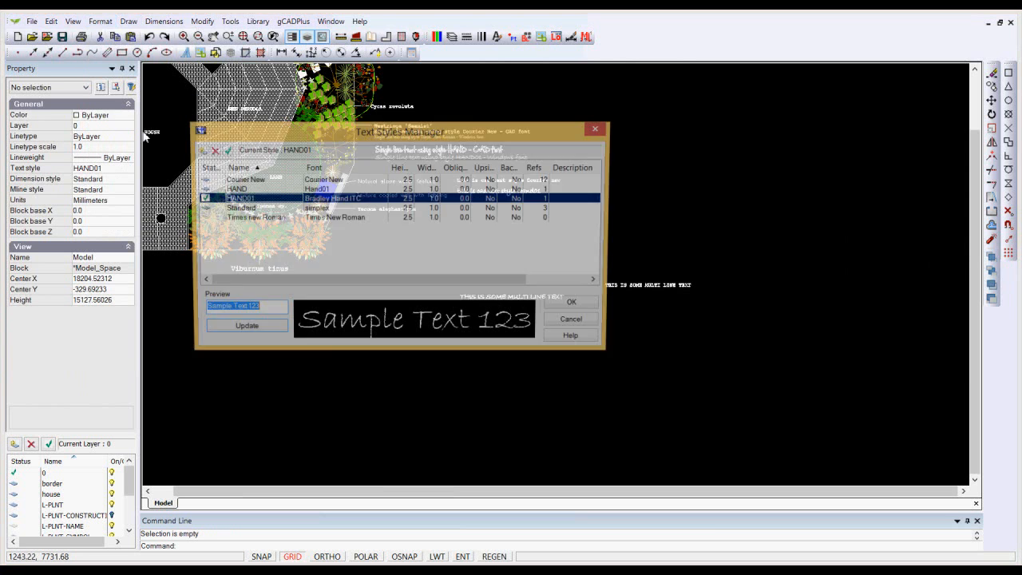
{"action": "left_click", "coordinate": [278, 182]}
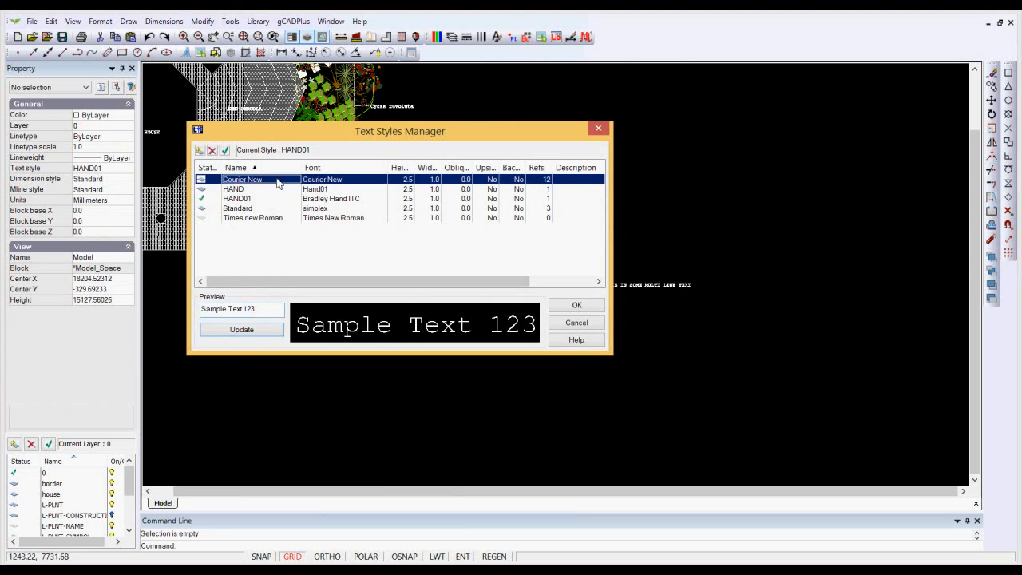
{"action": "left_click", "coordinate": [407, 181]}
{"action": "type", "text": "1"}
{"action": "key", "text": "Return"}
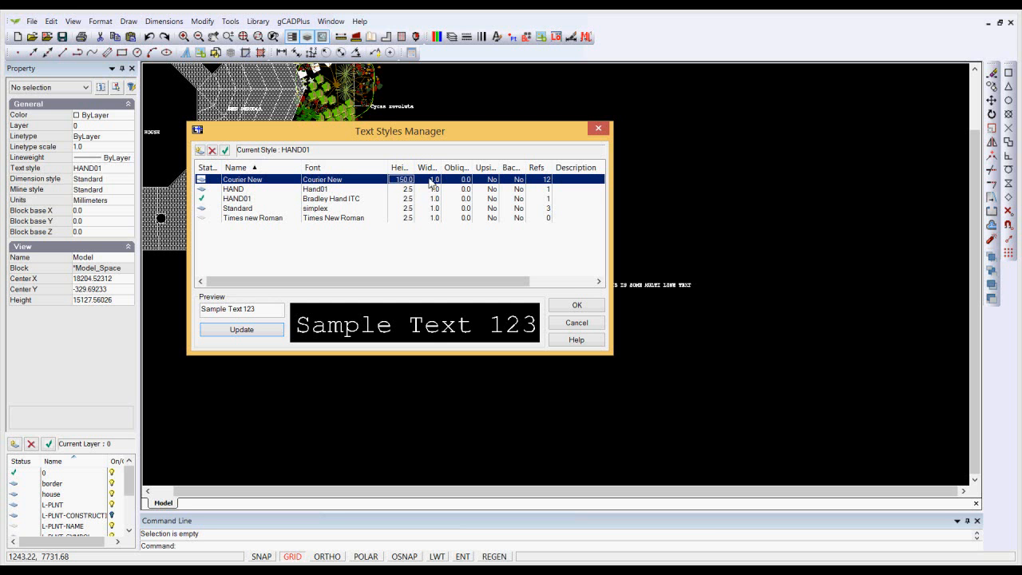
{"action": "left_click", "coordinate": [564, 306]}
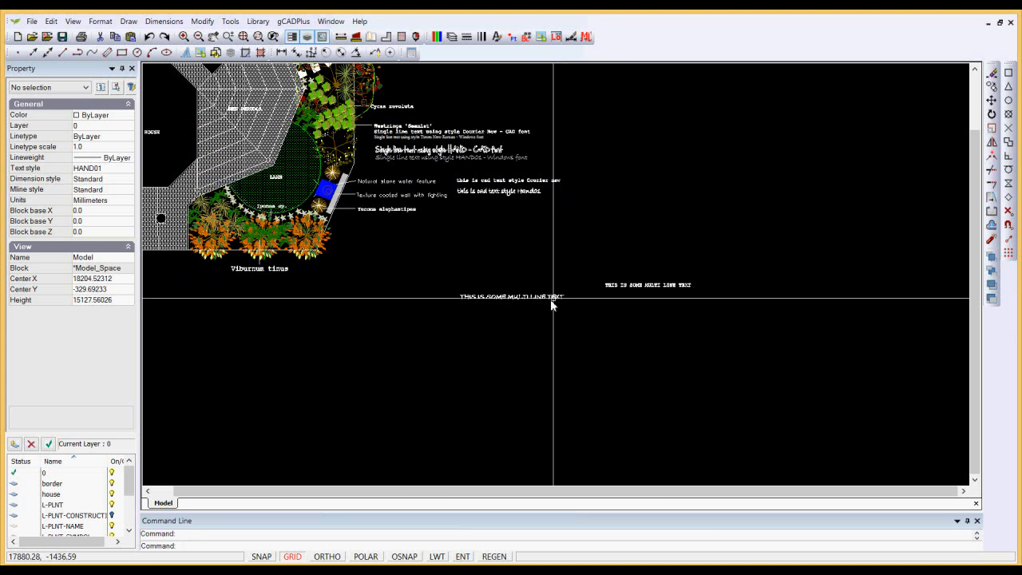
Add the multiline text "THIS IS SOME MULTI LINE TEXT. IT SHOULD COME IN AT 150 UNITS." about 6730 mm wide above the Courier New sample and check its properties.
{"action": "left_click", "coordinate": [129, 21]}
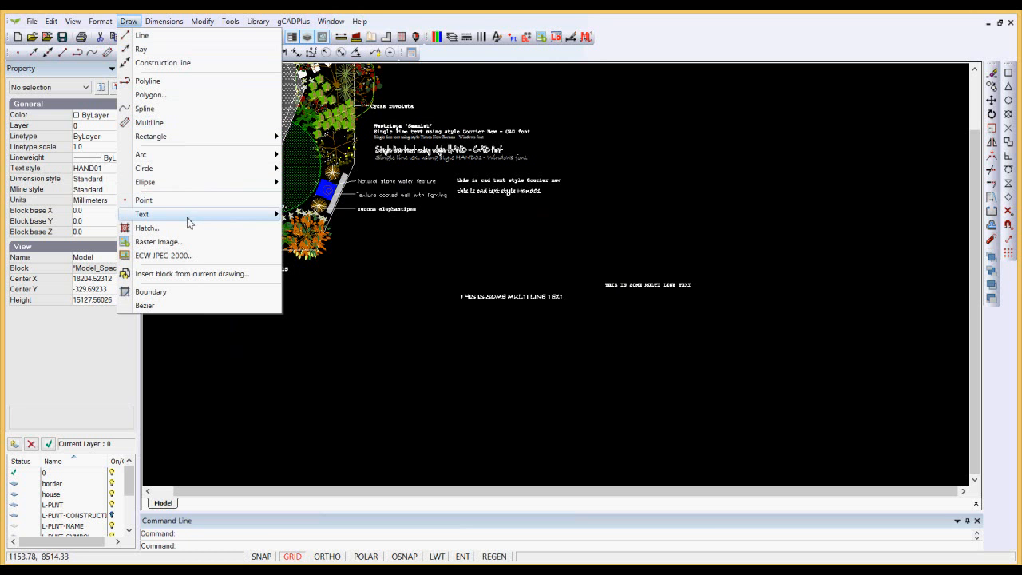
{"action": "mouse_move", "coordinate": [201, 218]}
{"action": "left_click", "coordinate": [322, 228]}
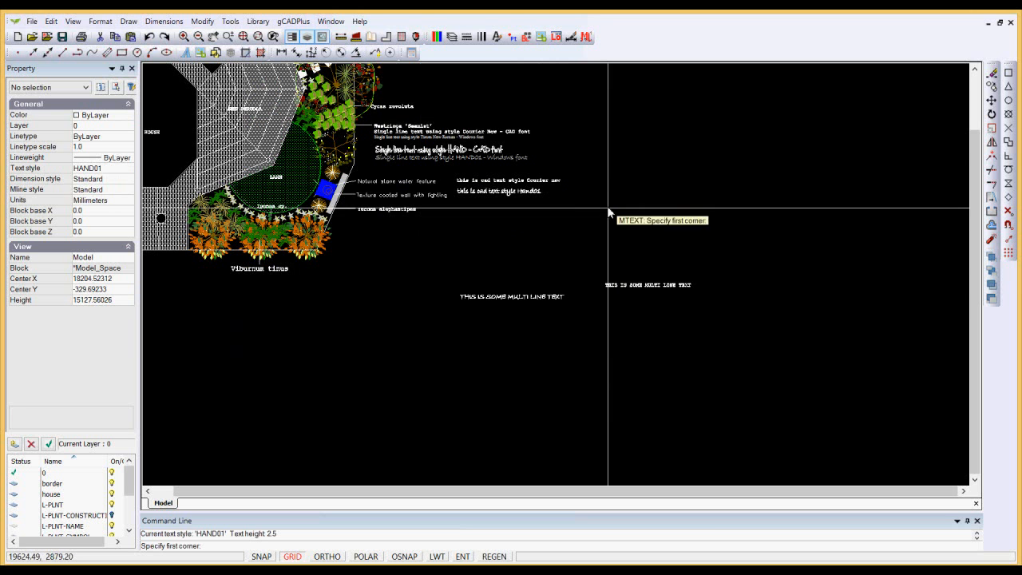
{"action": "left_click", "coordinate": [629, 266]}
{"action": "left_click", "coordinate": [789, 125]}
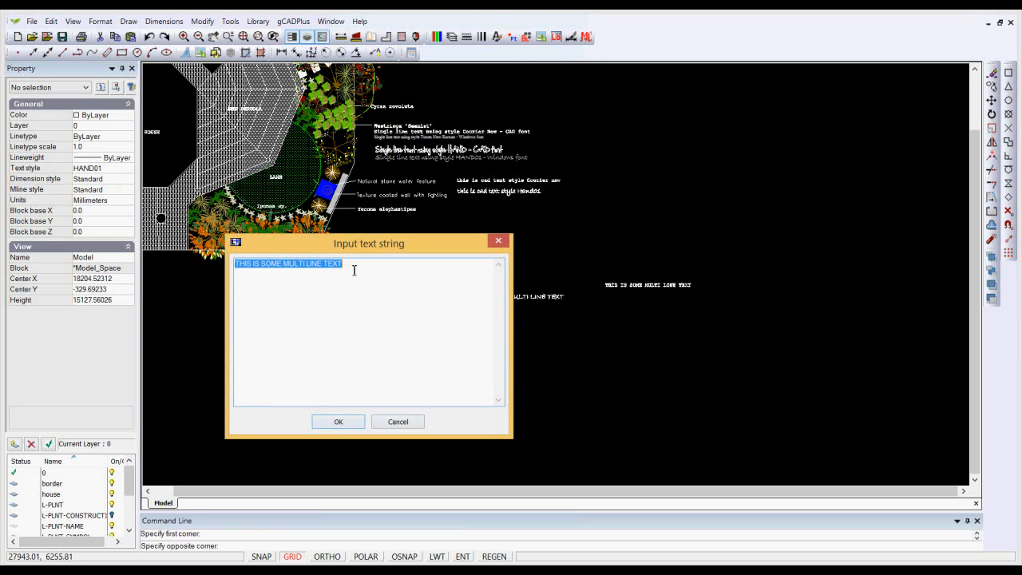
{"action": "left_click", "coordinate": [355, 278]}
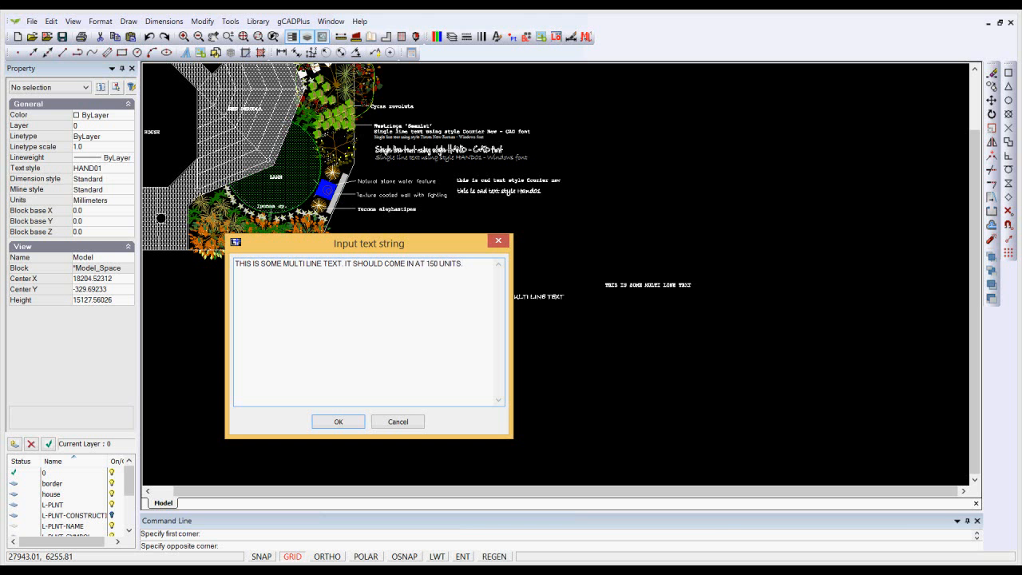
{"action": "left_click", "coordinate": [338, 422]}
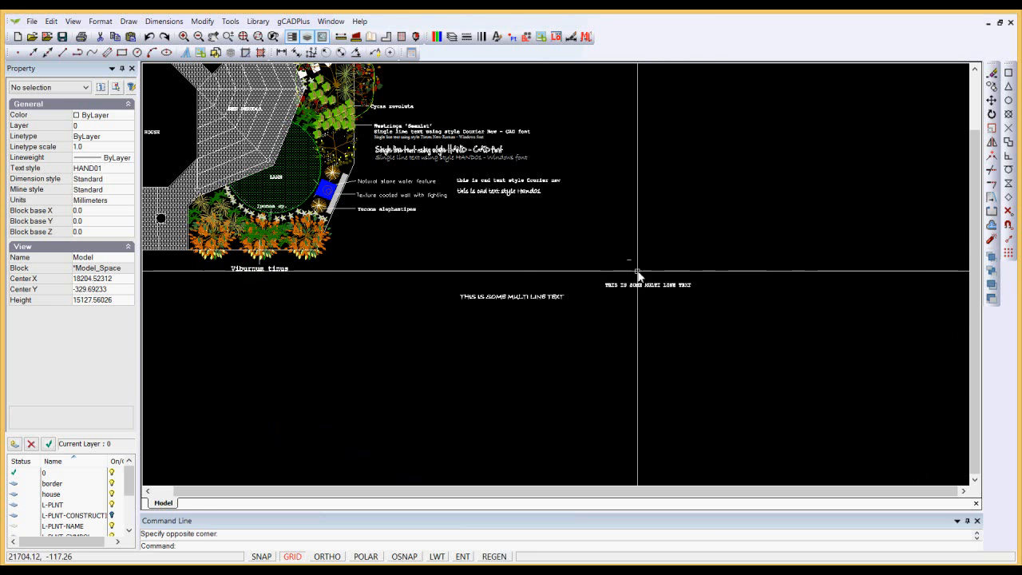
{"action": "scroll", "coordinate": [631, 267], "scroll_direction": "up", "scroll_amount": 2}
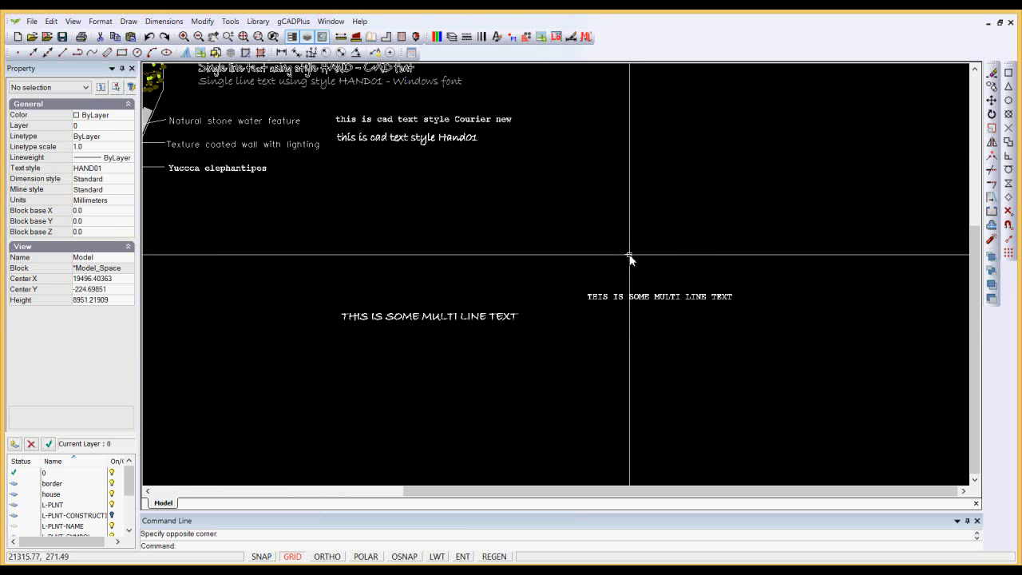
{"action": "left_click", "coordinate": [631, 258]}
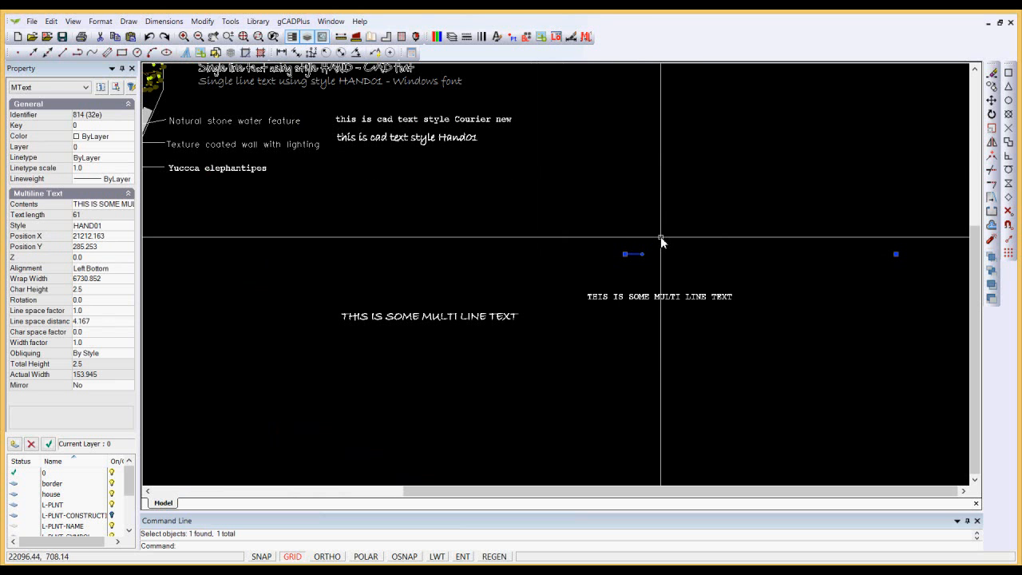
{"action": "key", "text": "Escape"}
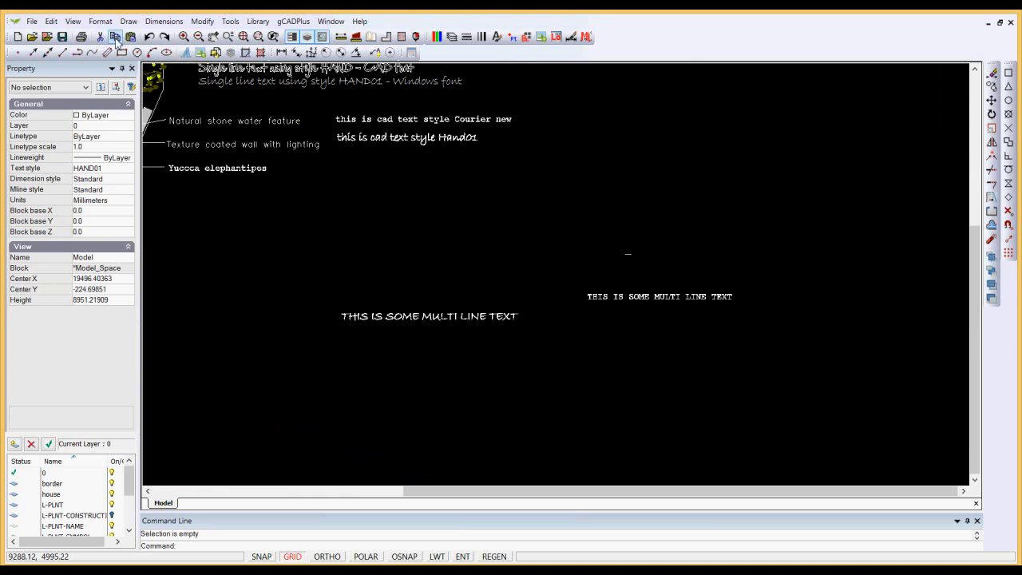
Make Courier New the current text style in the Text Styles Manager.
{"action": "left_click", "coordinate": [100, 22]}
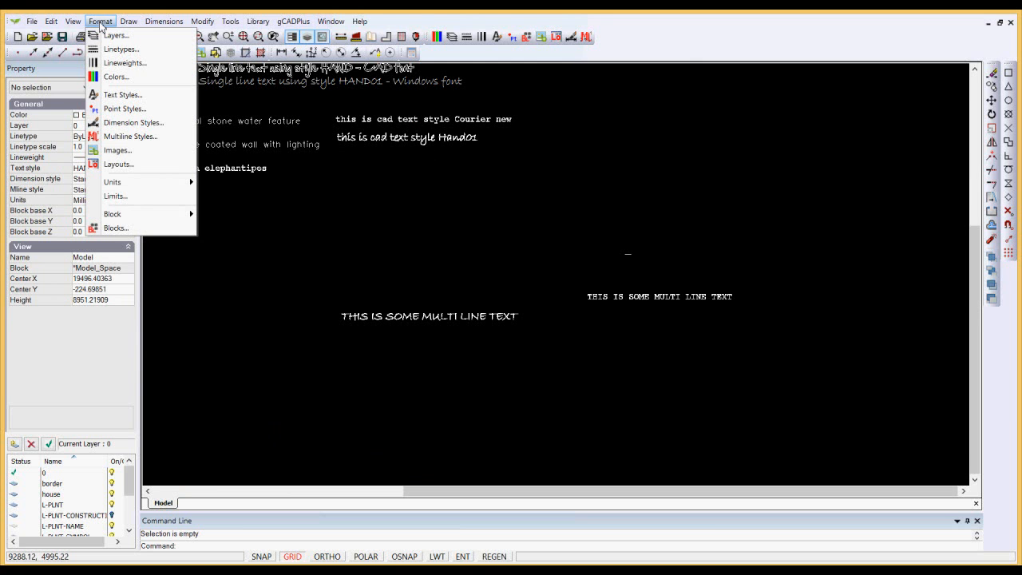
{"action": "left_click", "coordinate": [122, 95]}
{"action": "left_click", "coordinate": [266, 182]}
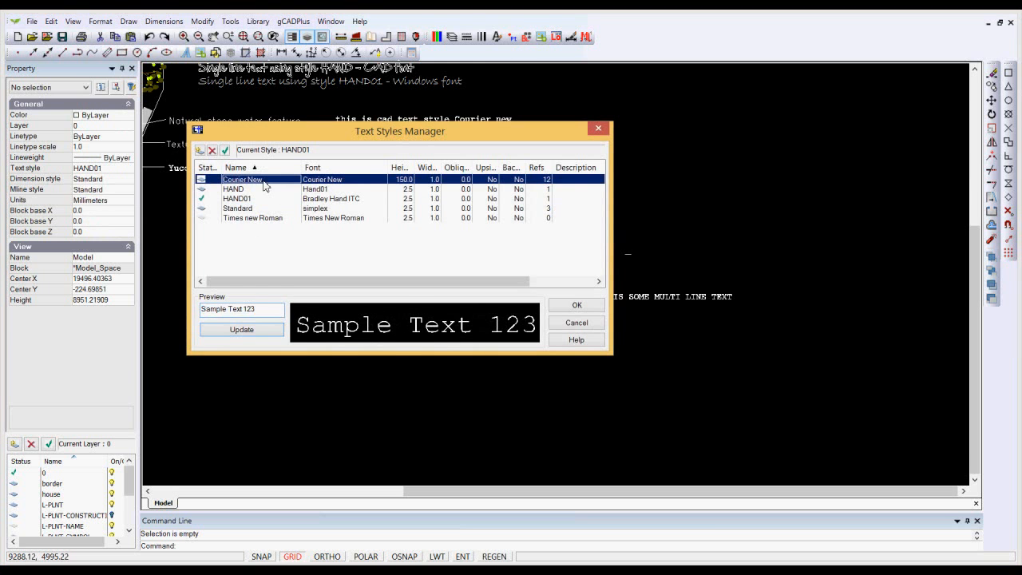
{"action": "left_click", "coordinate": [226, 151]}
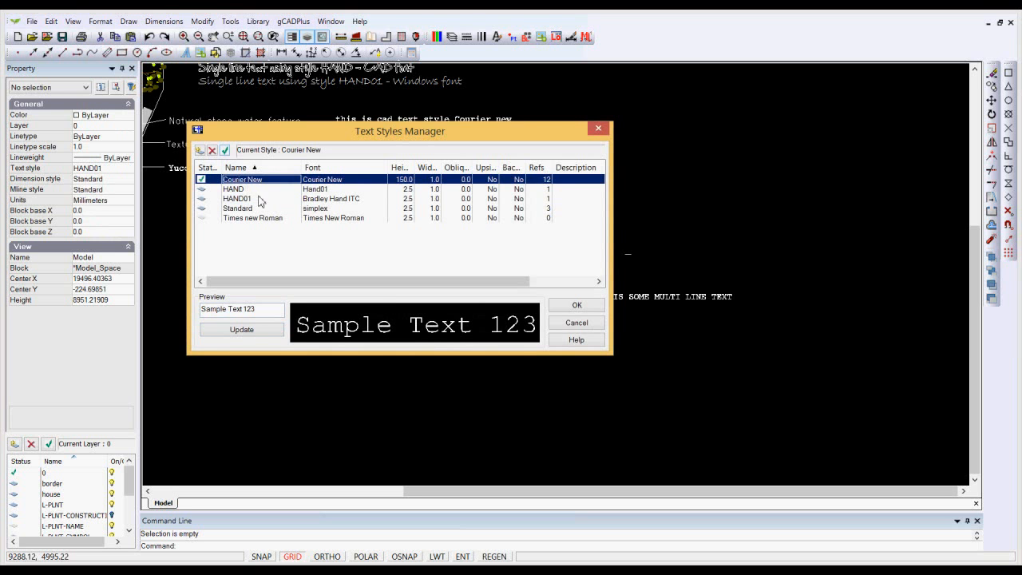
{"action": "left_click", "coordinate": [572, 306]}
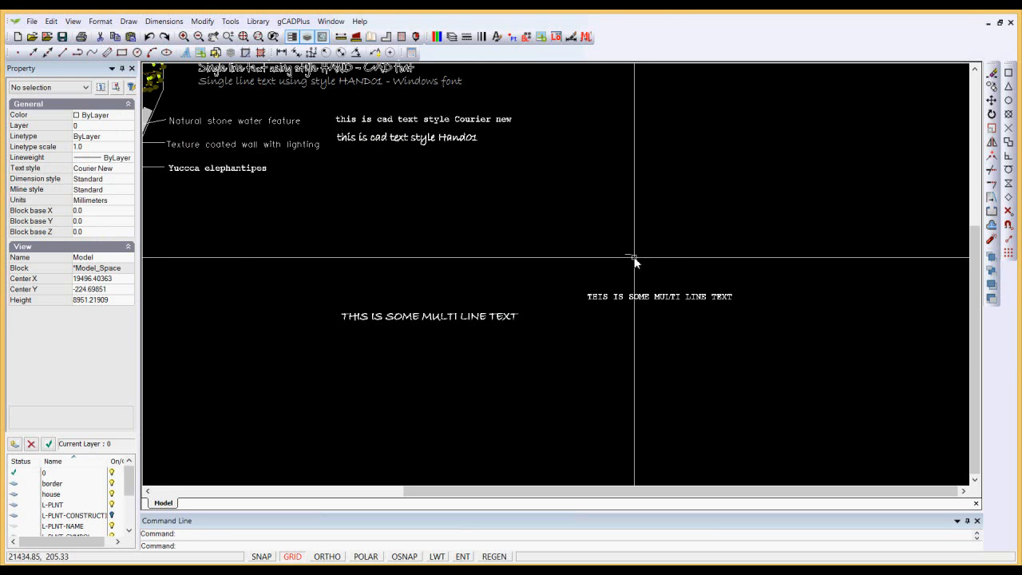
Replace the tiny multiline text with a new one reading "THIS IS SOME MULTI LINE TEXT. IT SHOULD COME IN AT 150 UNITS." and inspect it.
{"action": "left_click", "coordinate": [633, 256]}
{"action": "key", "text": "Escape"}
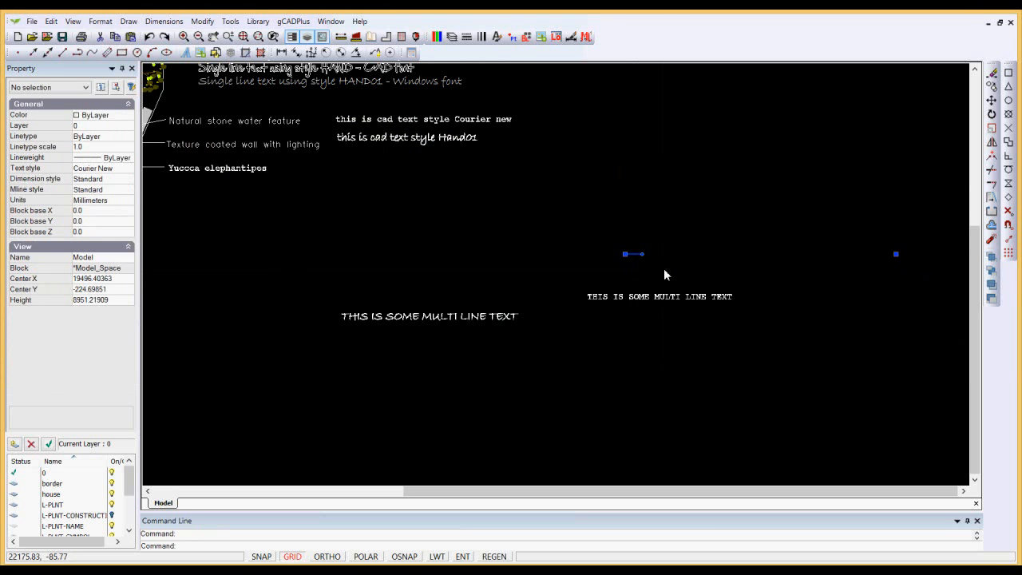
{"action": "left_click", "coordinate": [128, 21]}
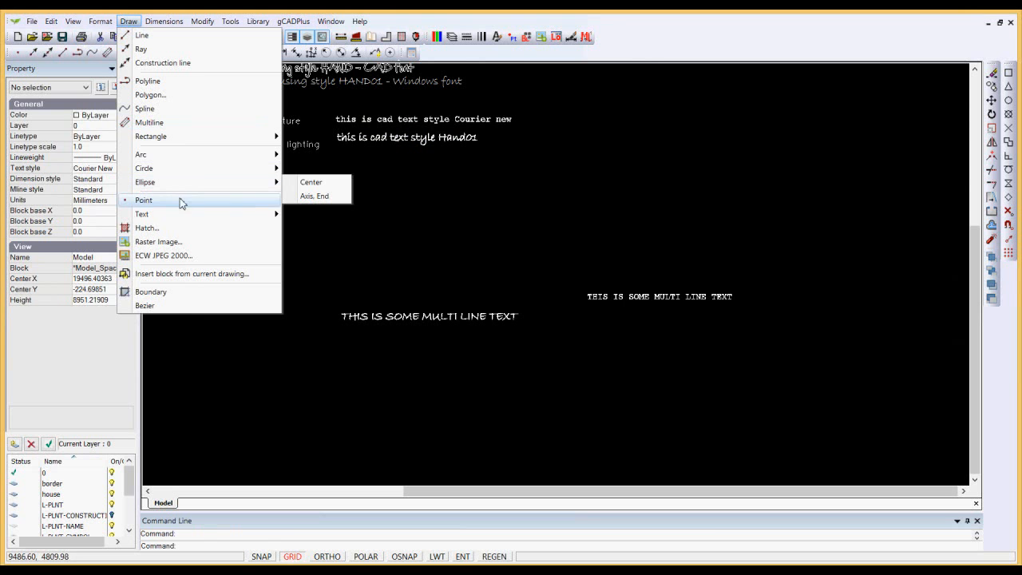
{"action": "mouse_move", "coordinate": [204, 216]}
{"action": "left_click", "coordinate": [315, 229]}
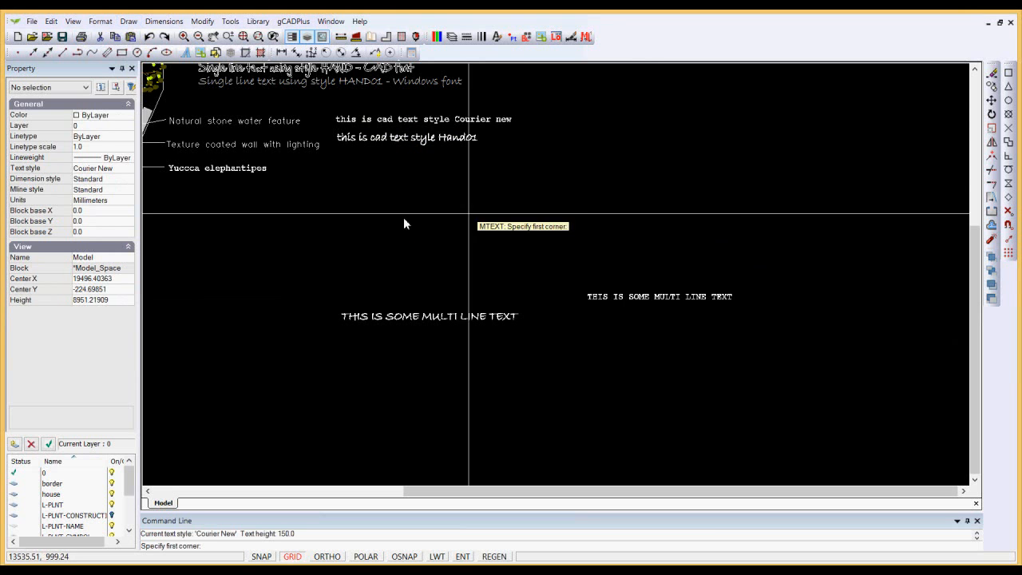
{"action": "left_click", "coordinate": [599, 252]}
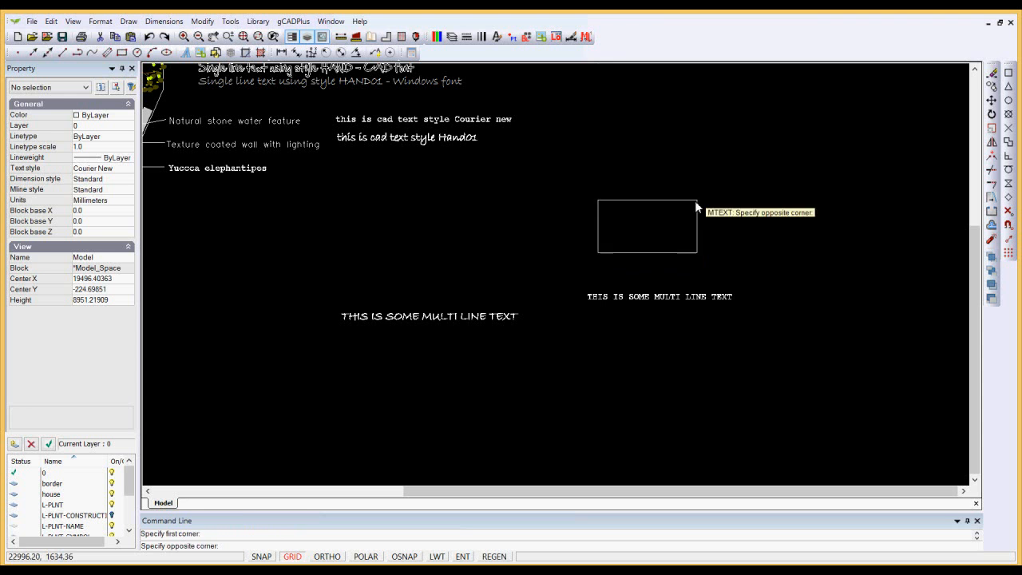
{"action": "left_click", "coordinate": [755, 156]}
{"action": "left_click", "coordinate": [338, 422]}
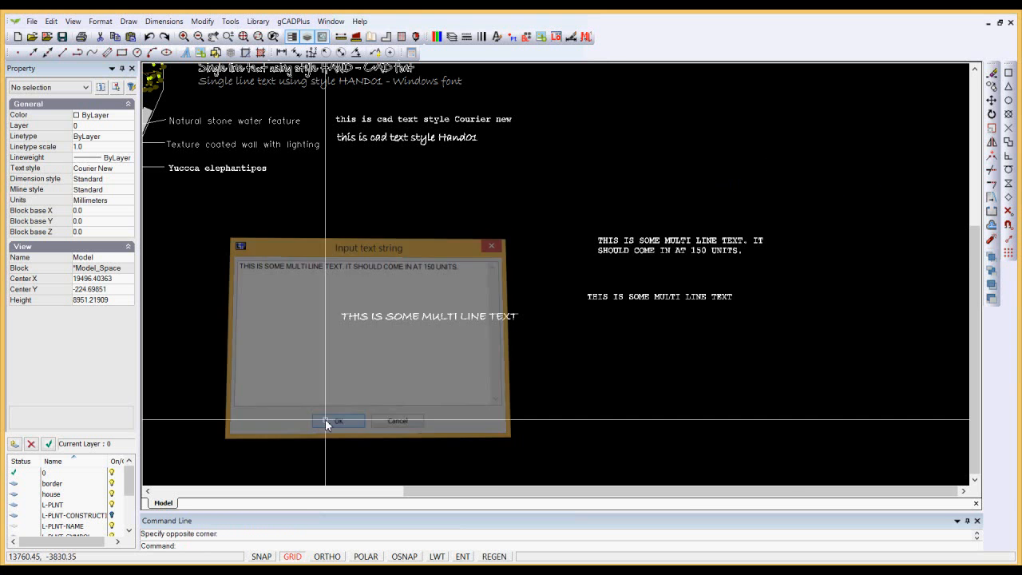
{"action": "scroll", "coordinate": [623, 267], "scroll_direction": "up", "scroll_amount": 3}
{"action": "scroll", "coordinate": [624, 266], "scroll_direction": "down", "scroll_amount": 2}
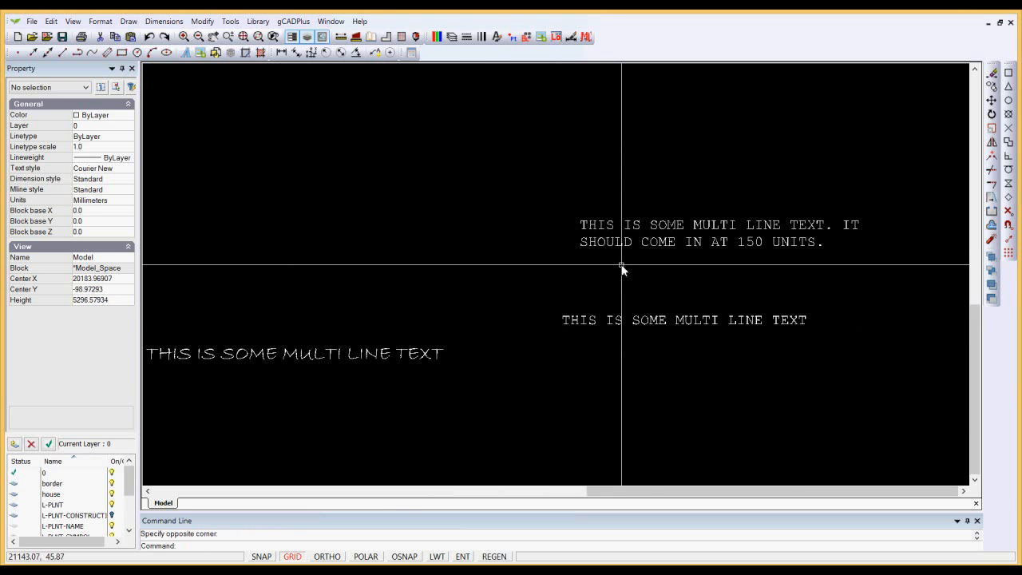
{"action": "scroll", "coordinate": [623, 266], "scroll_direction": "down", "scroll_amount": 1}
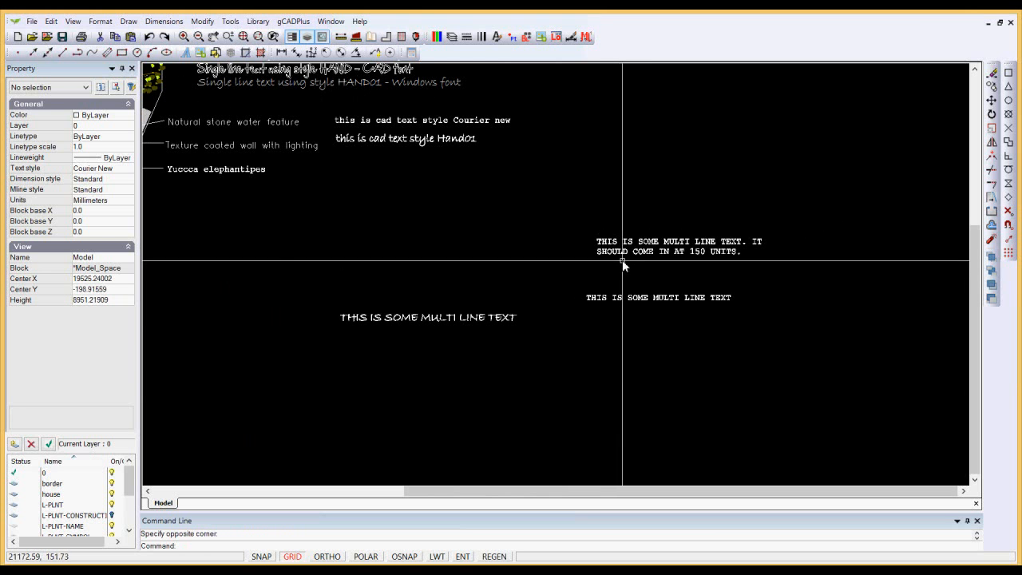